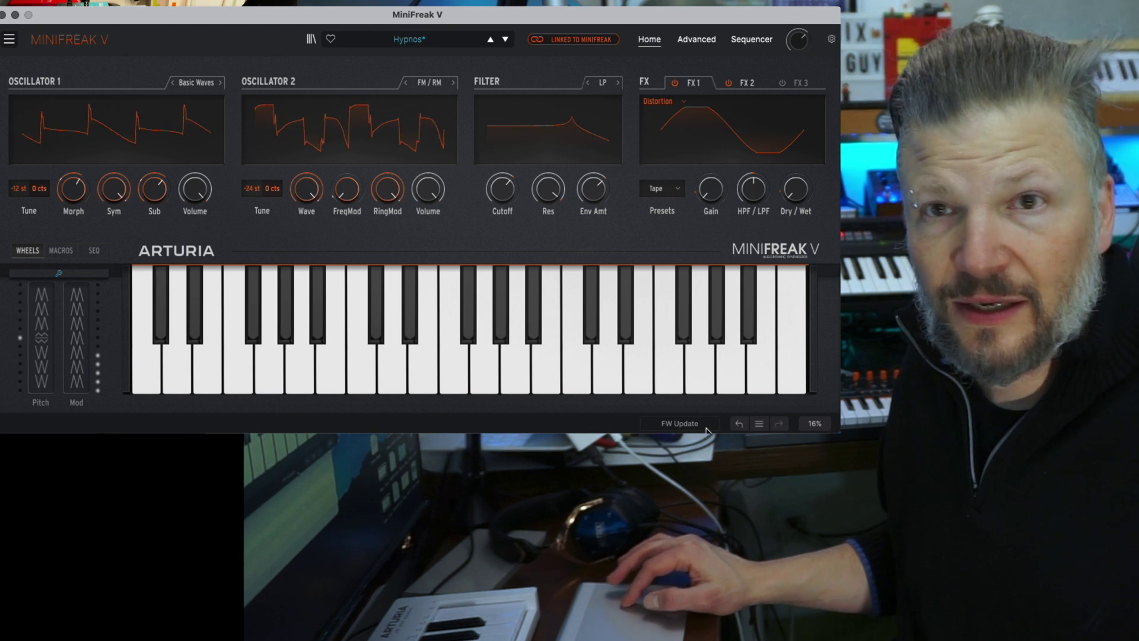
- Check the synth's firmware version with FW Update, then close the Firmware Update dialog
left_click(706, 426)
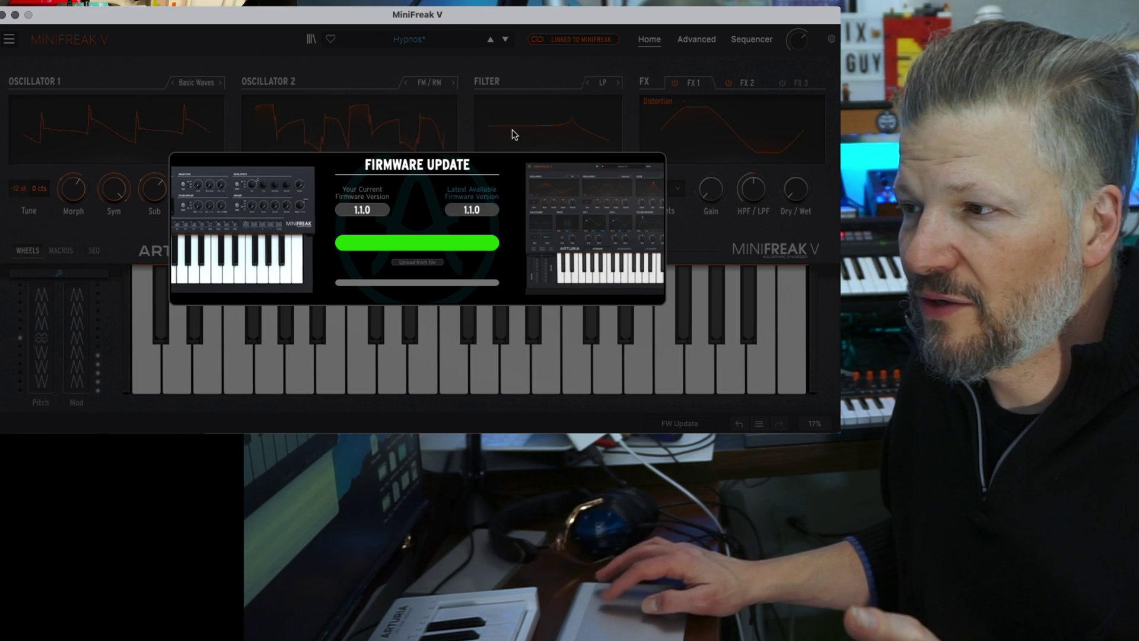
left_click(515, 134)
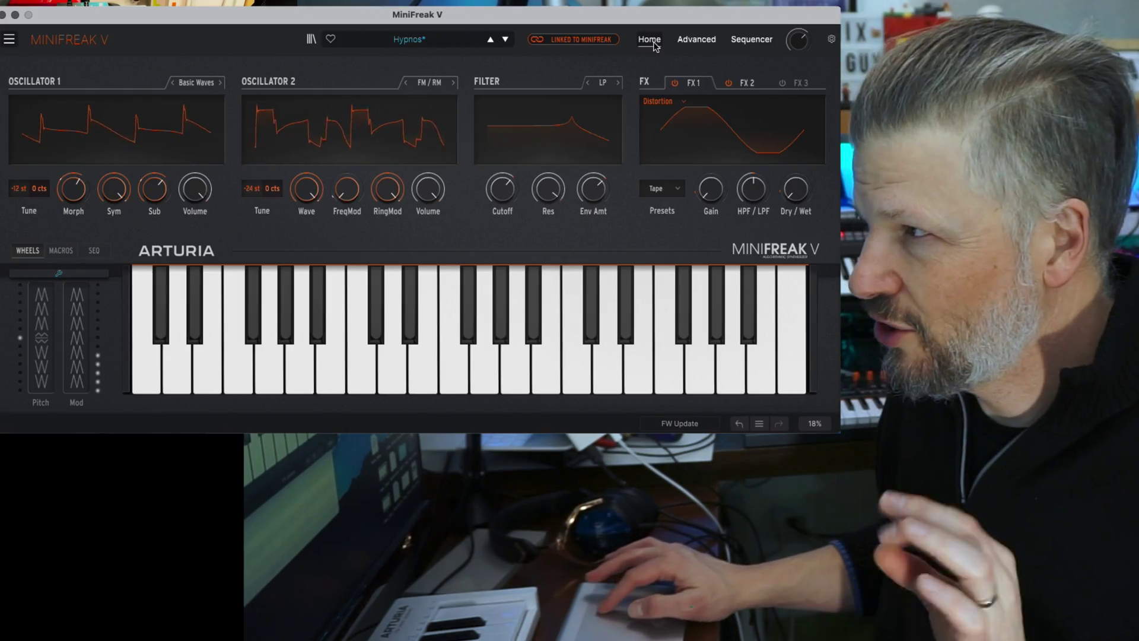
- Switch to the Advanced synthesis view
left_click(699, 40)
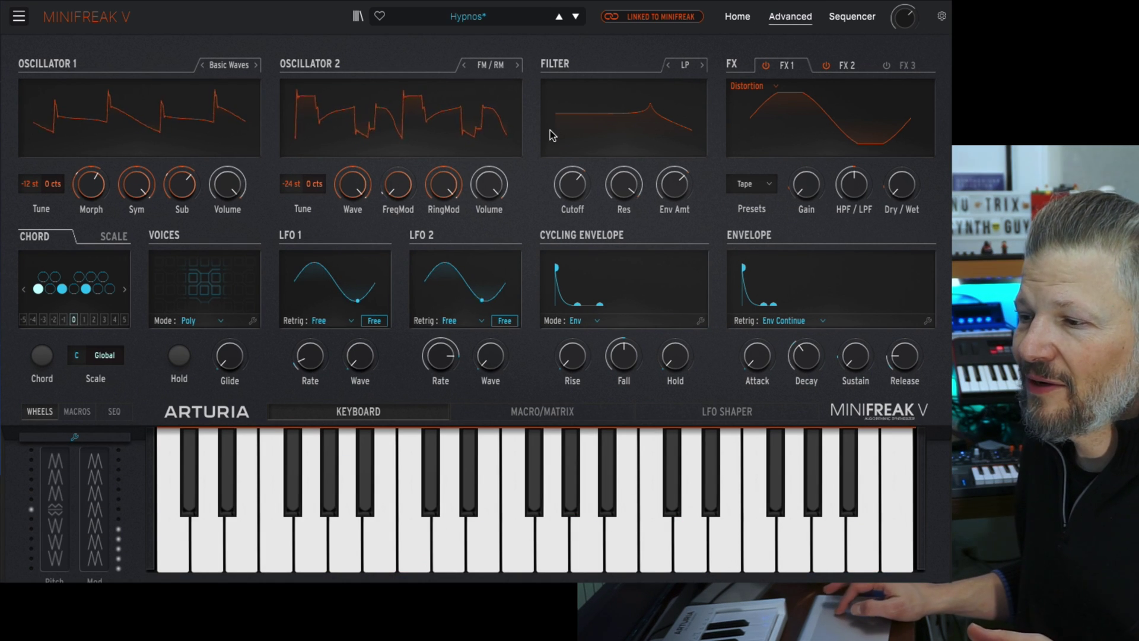
mouse_move(195, 158)
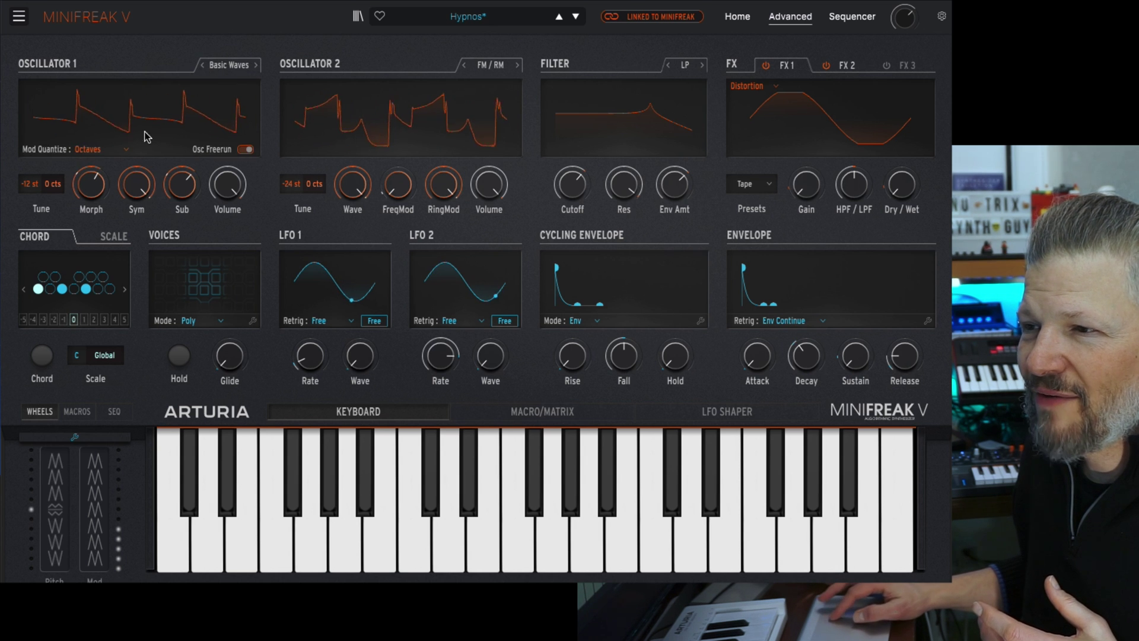
mouse_move(101, 151)
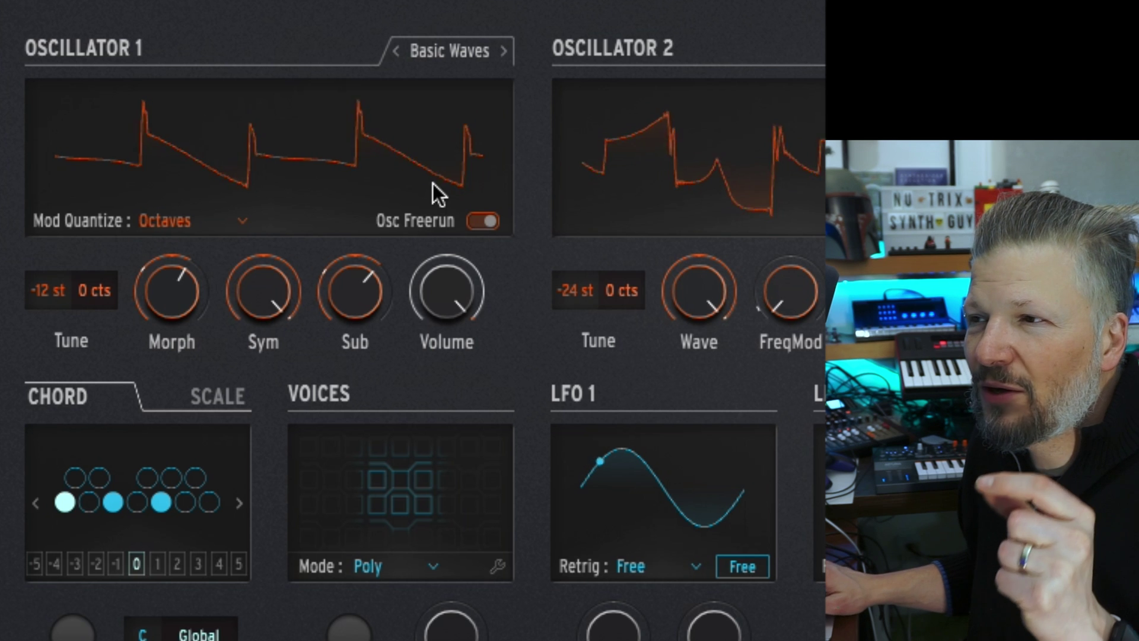
- Step Oscillator 1's type through Audio In to Harm and bring up its Mod Quantize list
left_click(394, 44)
mouse_move(443, 172)
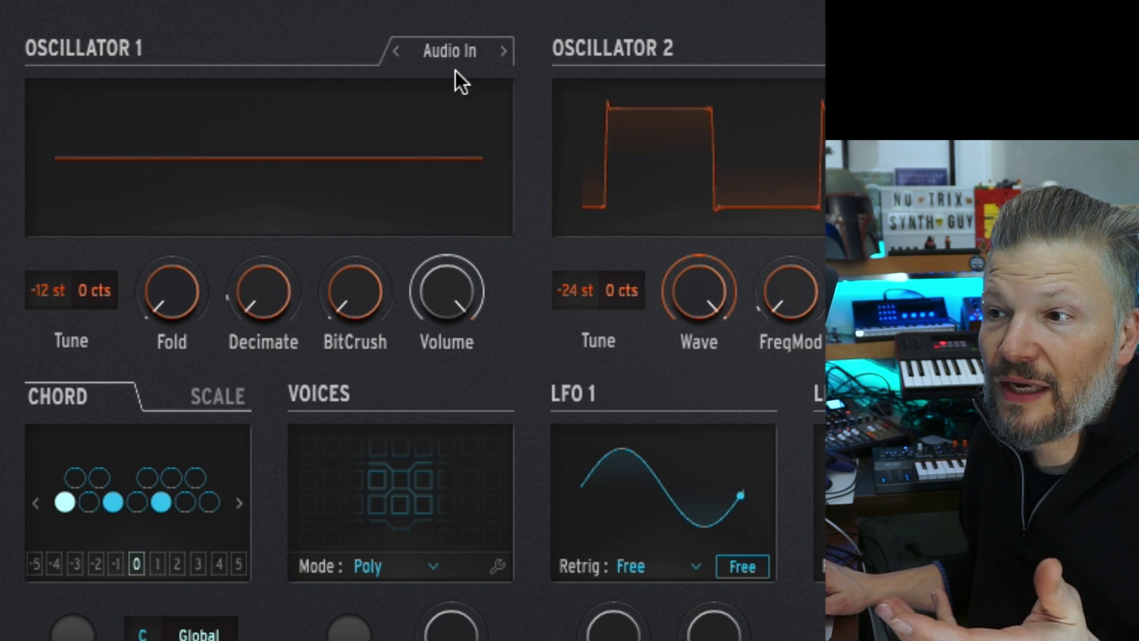
left_click(395, 50)
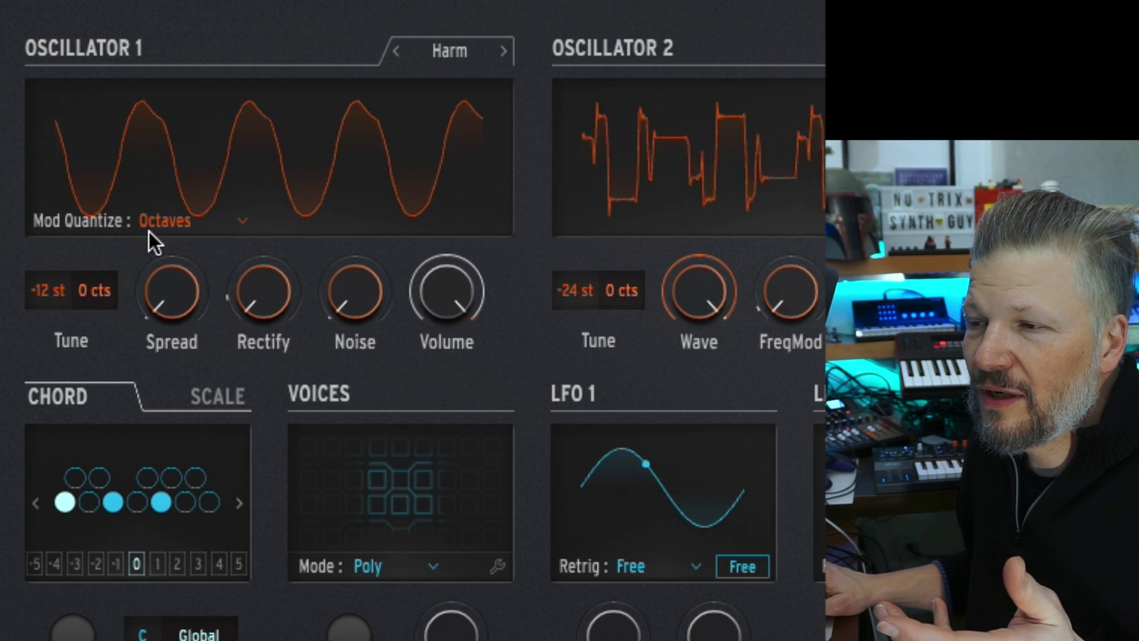
left_click(203, 221)
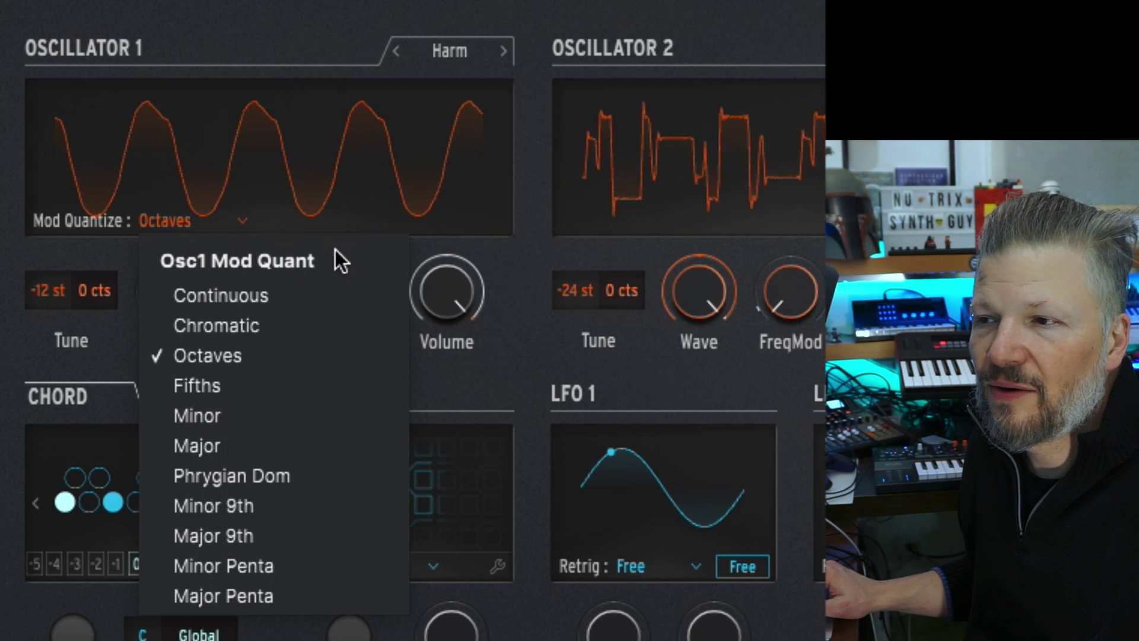
- Set Osc 1 Mod Quantize to Continuous, step the type back to Noise, and turn Osc Freerun off
left_click(243, 296)
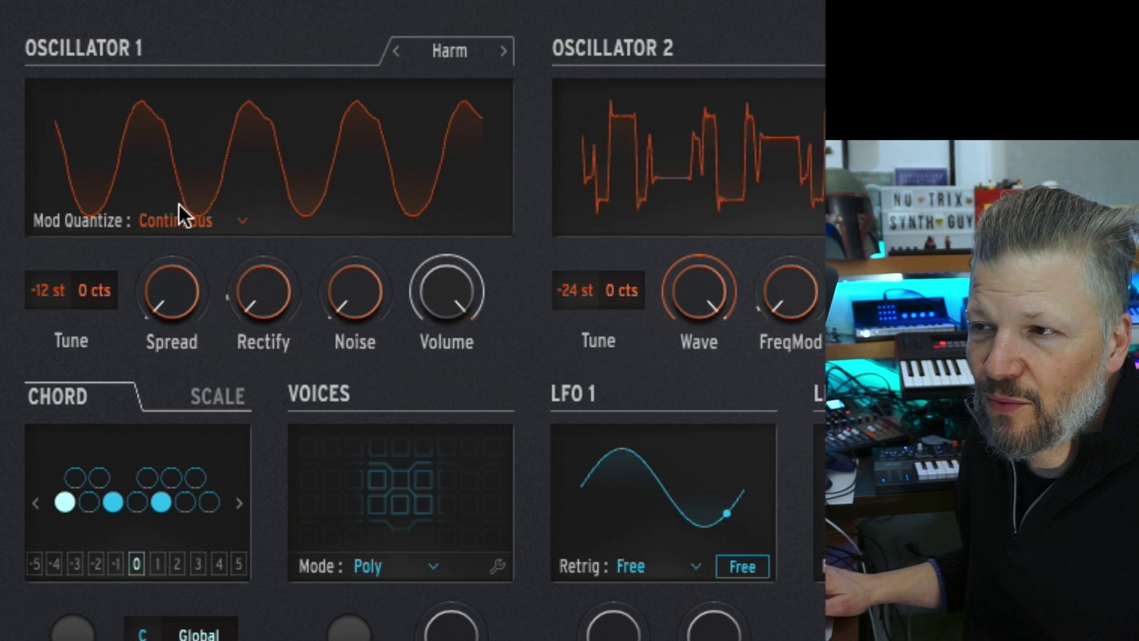
left_click(396, 51)
left_click(395, 51)
left_click(395, 51)
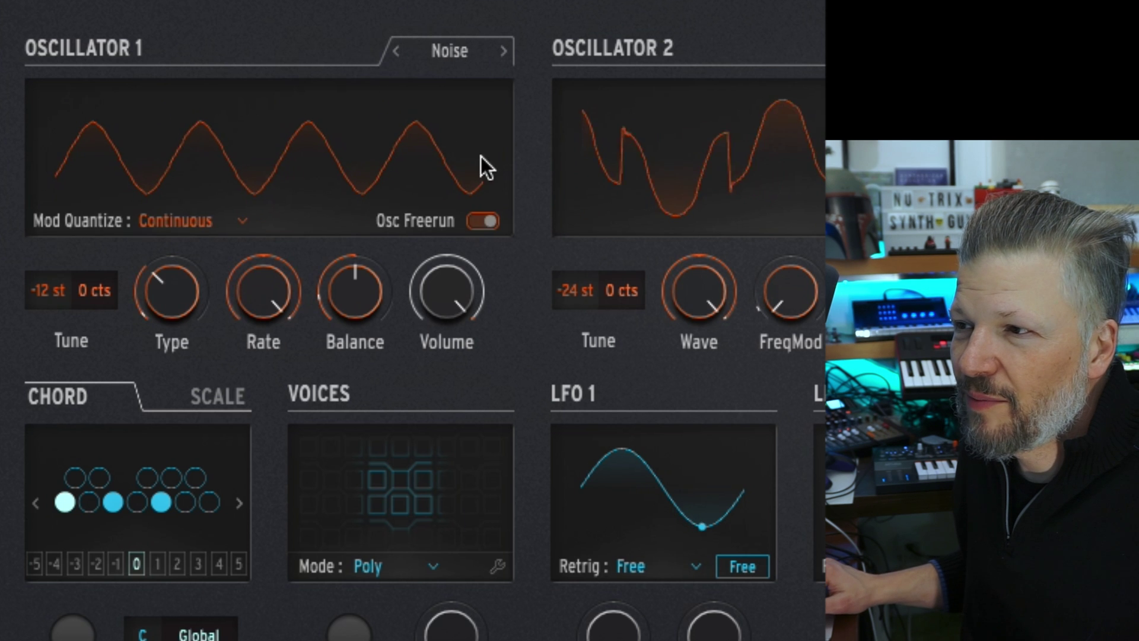
left_click(478, 223)
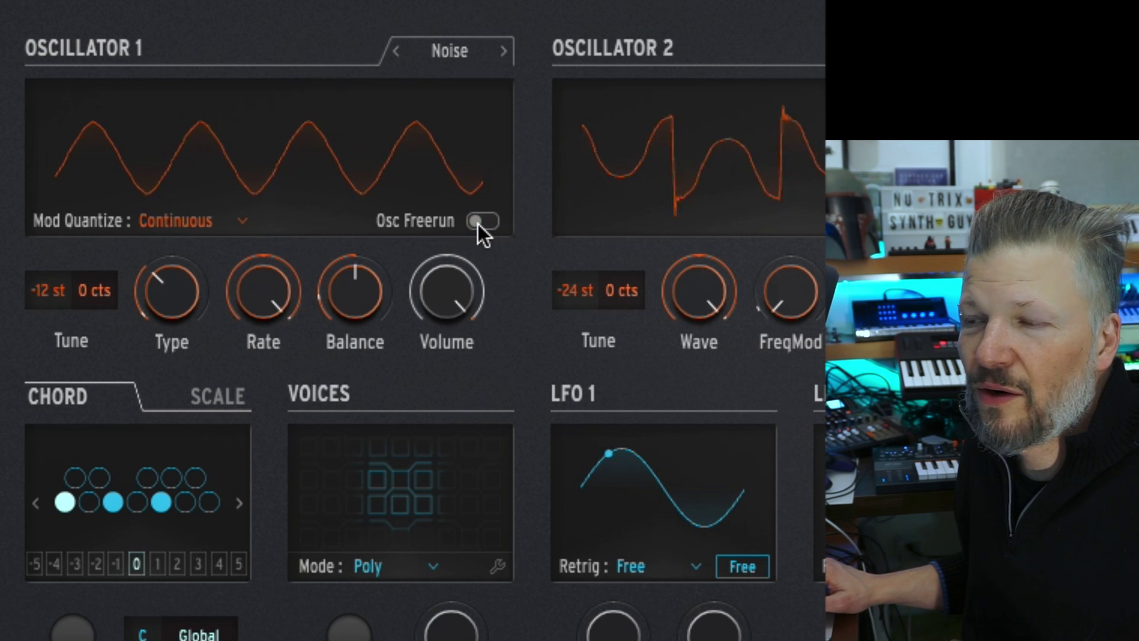
- Step Oscillator 1 through Modal and Speech to the Formant type
left_click(396, 51)
left_click(502, 54)
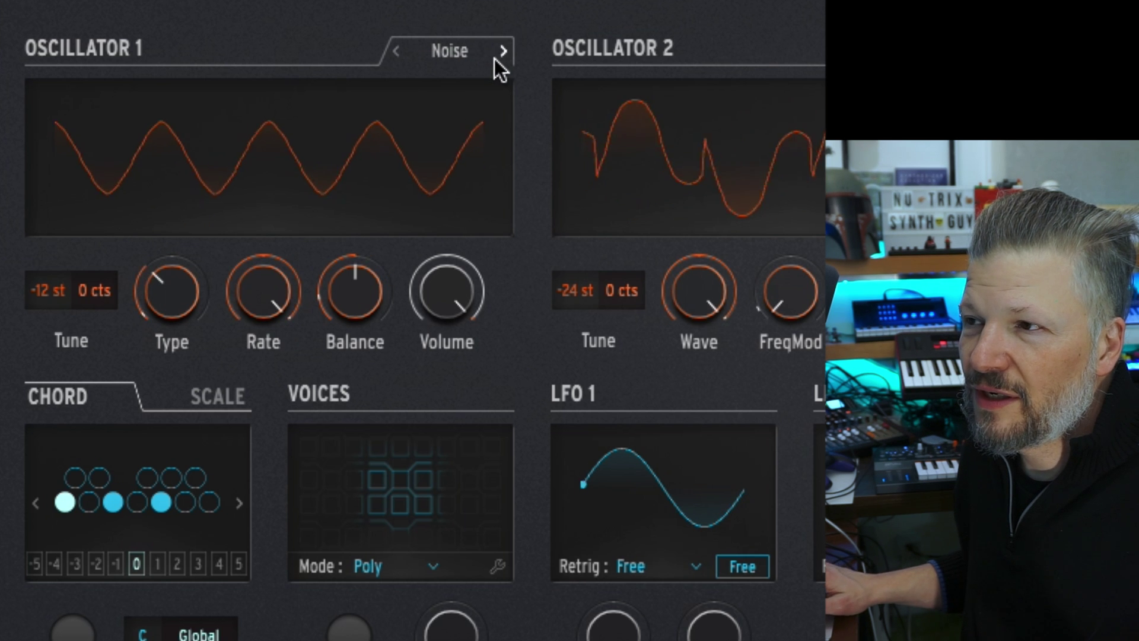
left_click(391, 51)
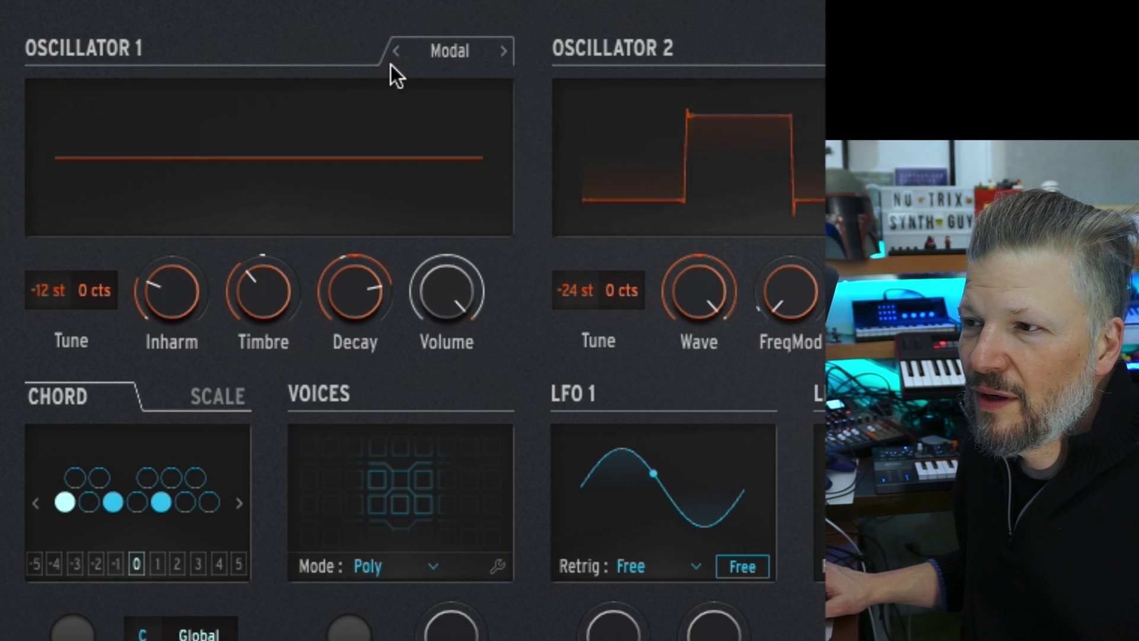
left_click(392, 52)
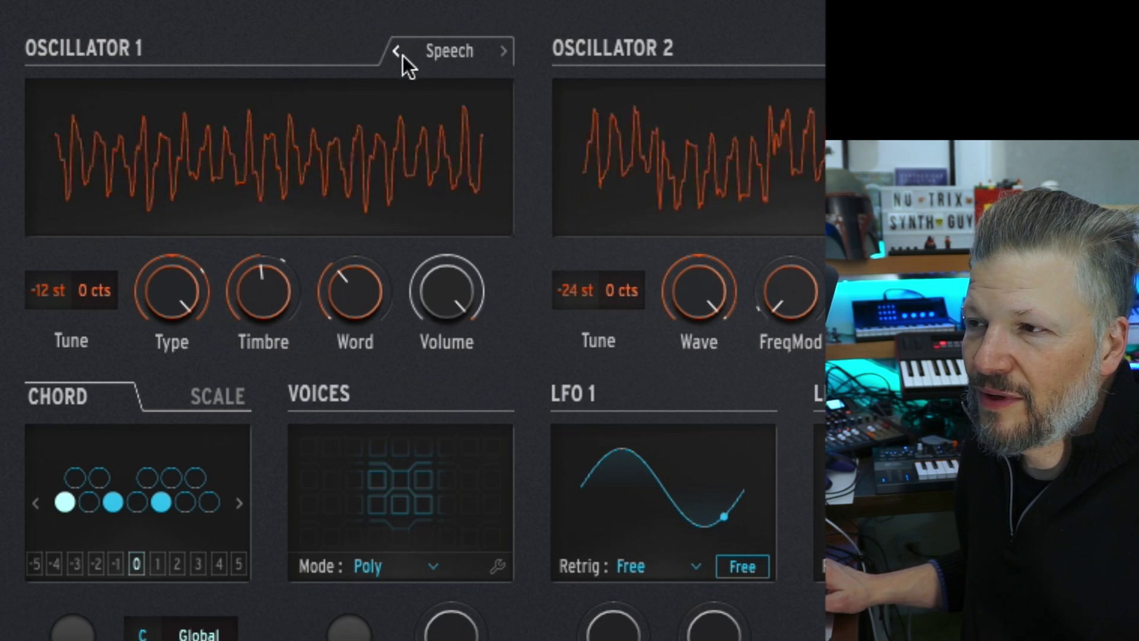
left_click(400, 53)
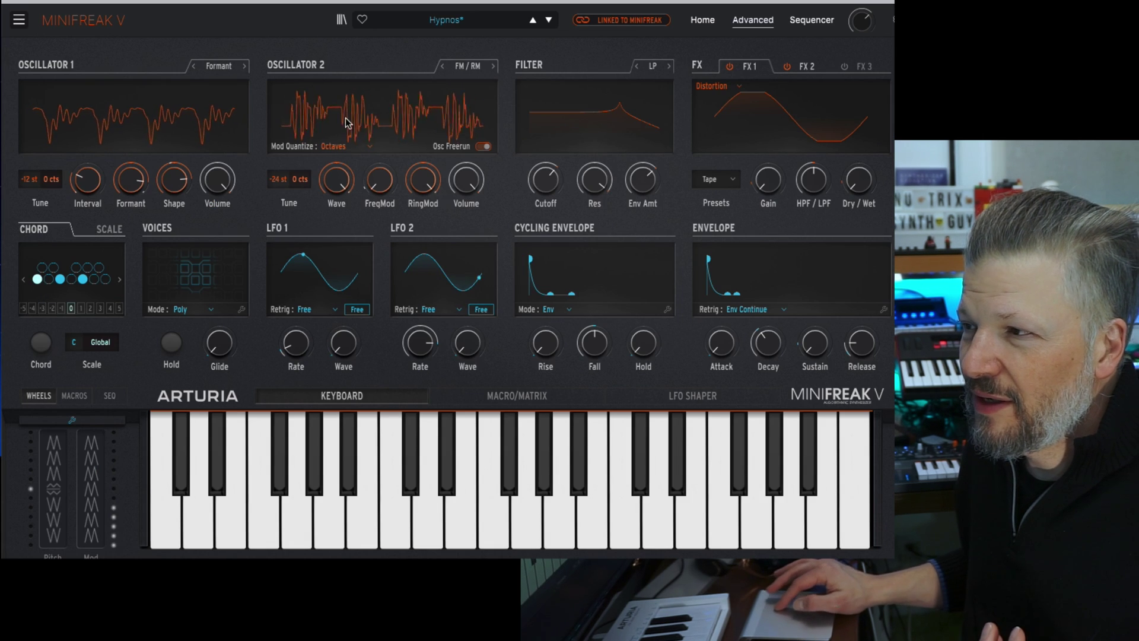
- Advance Oscillator 2 through Multi Filter to the Surgeon Filter type
left_click(493, 66)
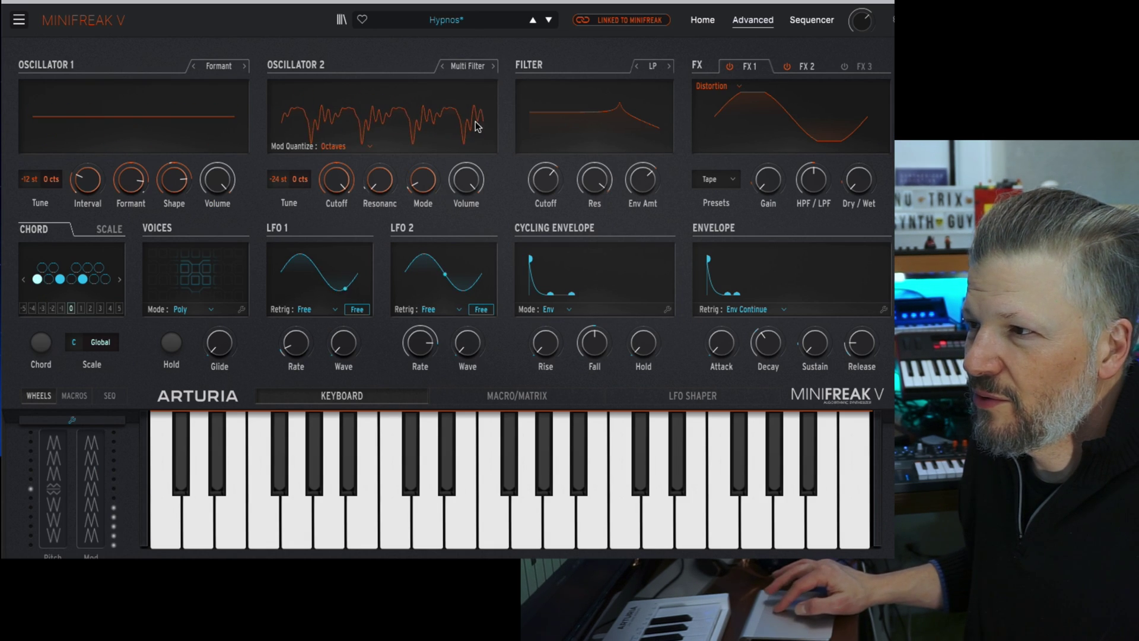
left_click(493, 66)
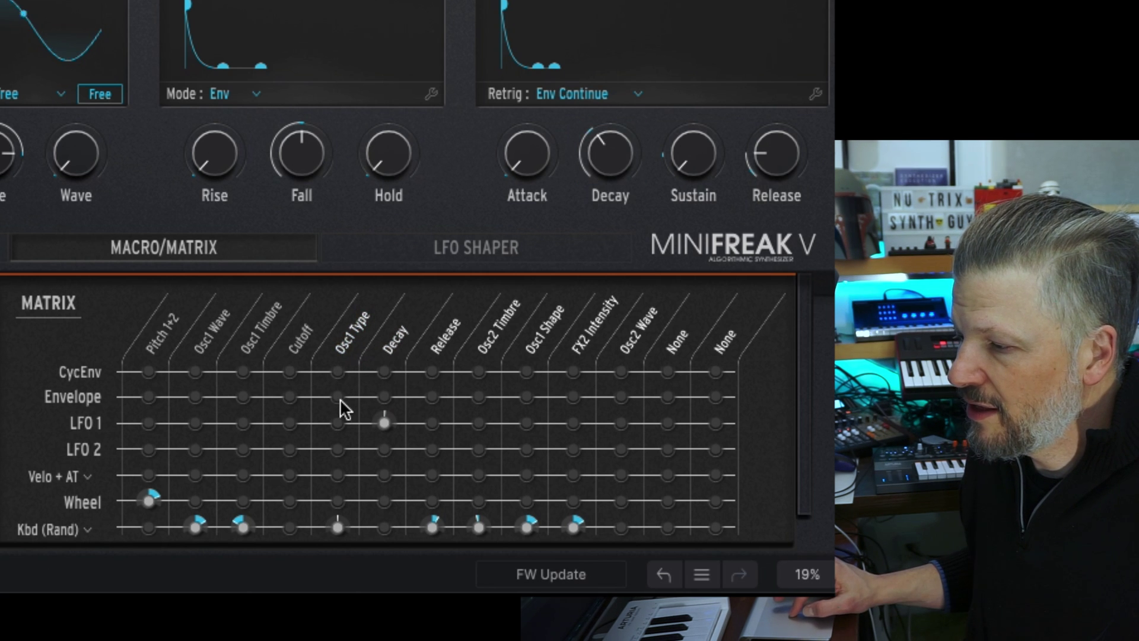
- Route LFO 1 to Osc1 Shape at 46.1 and raise Oscillator 1's Sub to 13.0
mouse_move(341, 422)
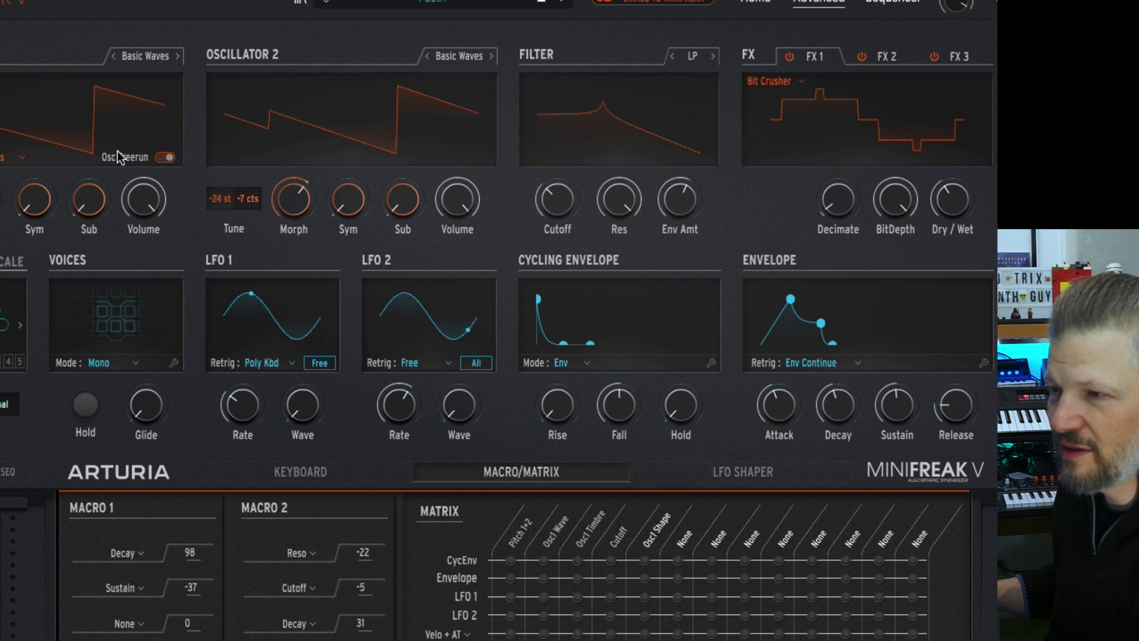
mouse_move(84, 211)
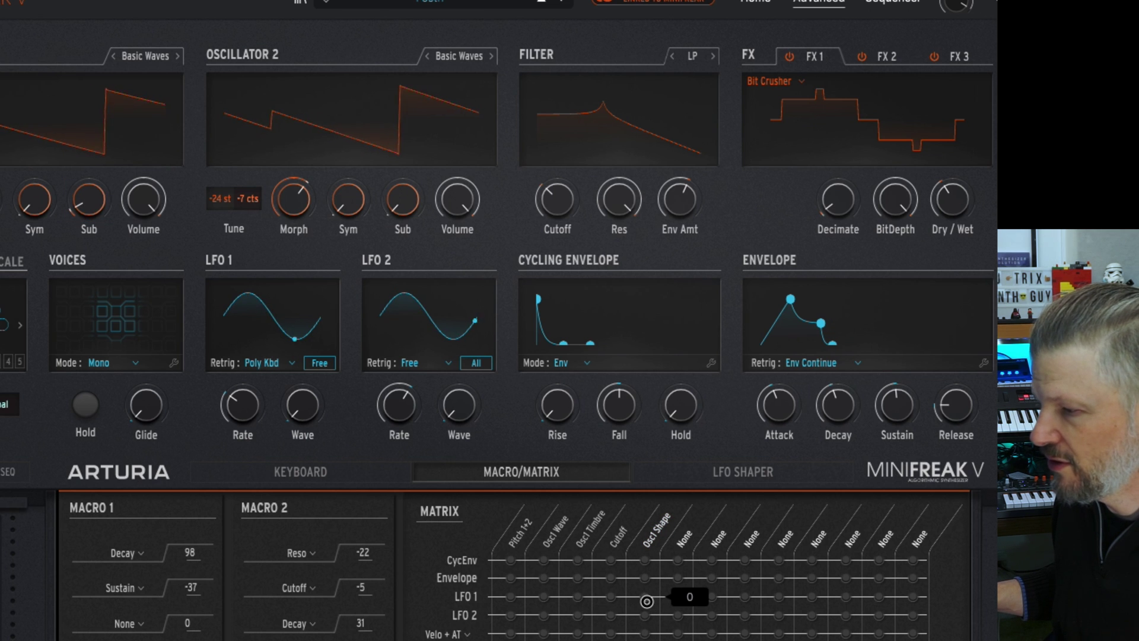
left_click_drag(646, 598, 650, 543)
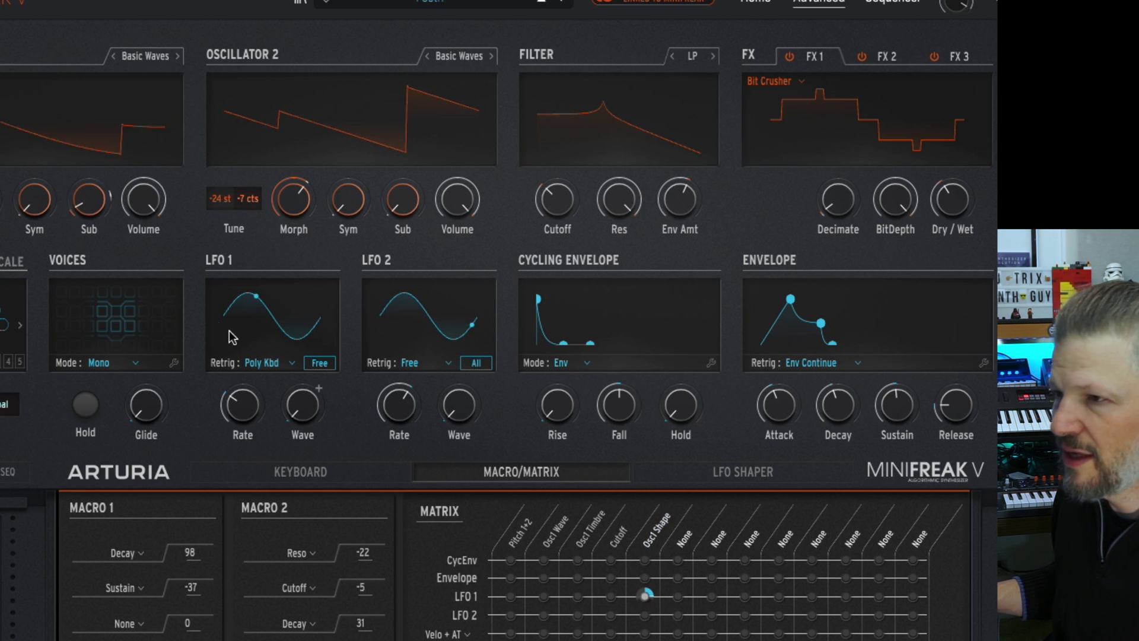
left_click_drag(77, 208, 87, 204)
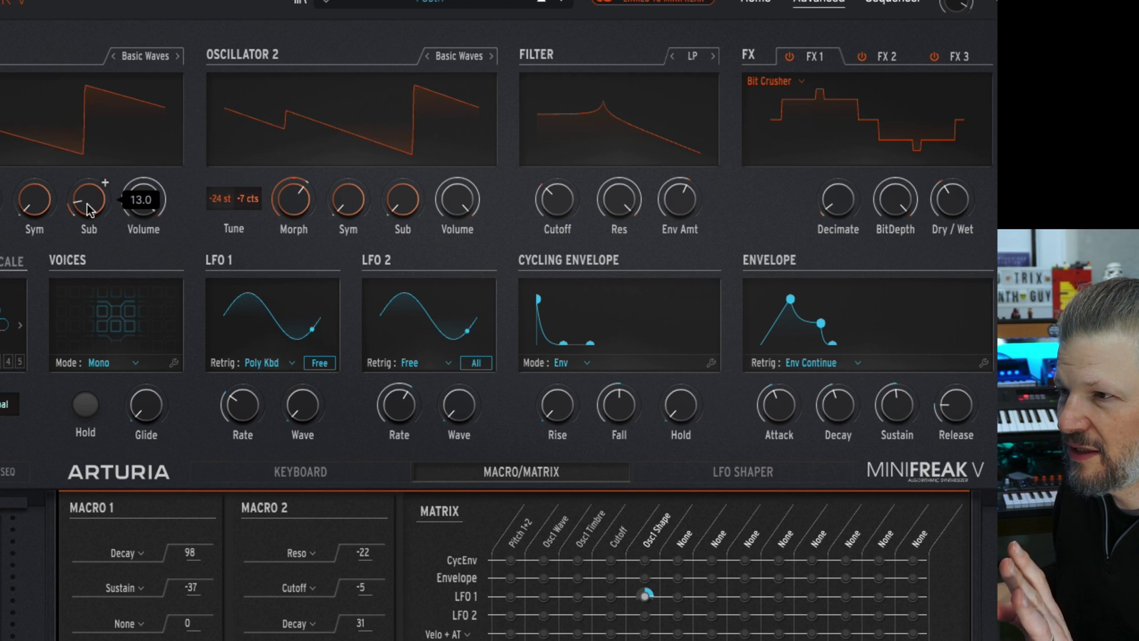
mouse_move(416, 83)
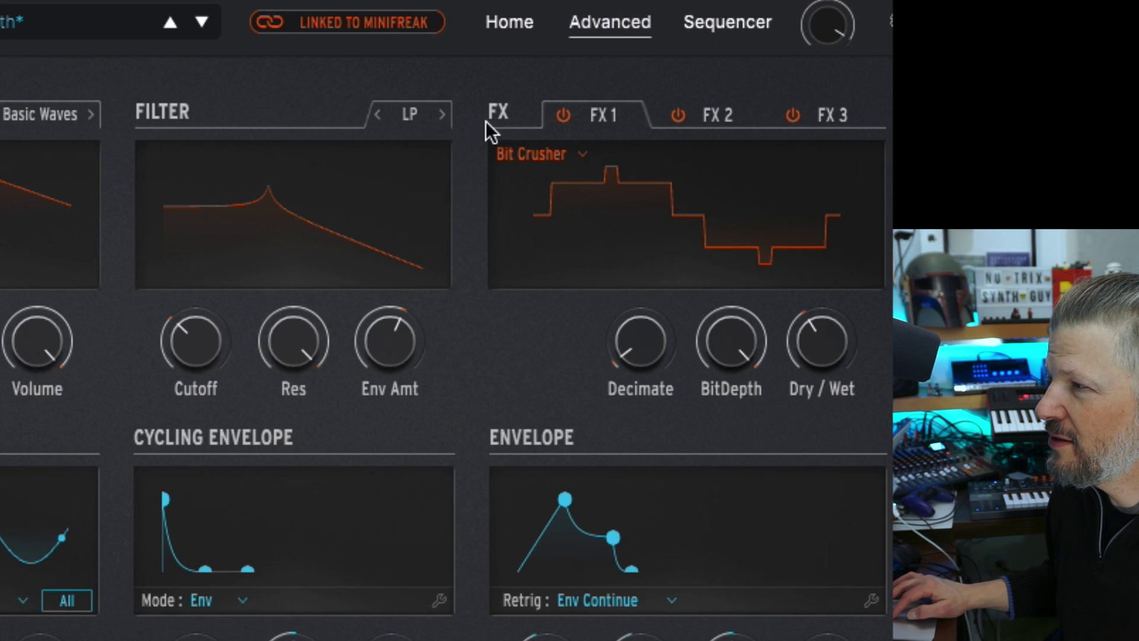
- Look over the FX 2 and Delay slots, then return to the Bit Crusher in FX 1
left_click(705, 119)
left_click(835, 116)
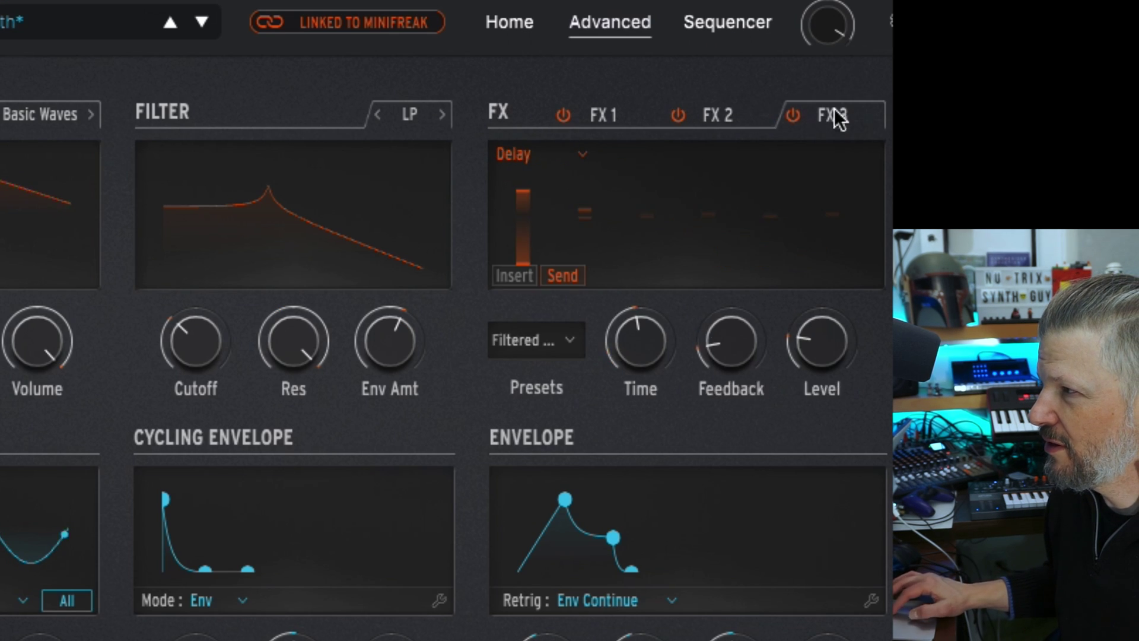
left_click(731, 116)
left_click(605, 119)
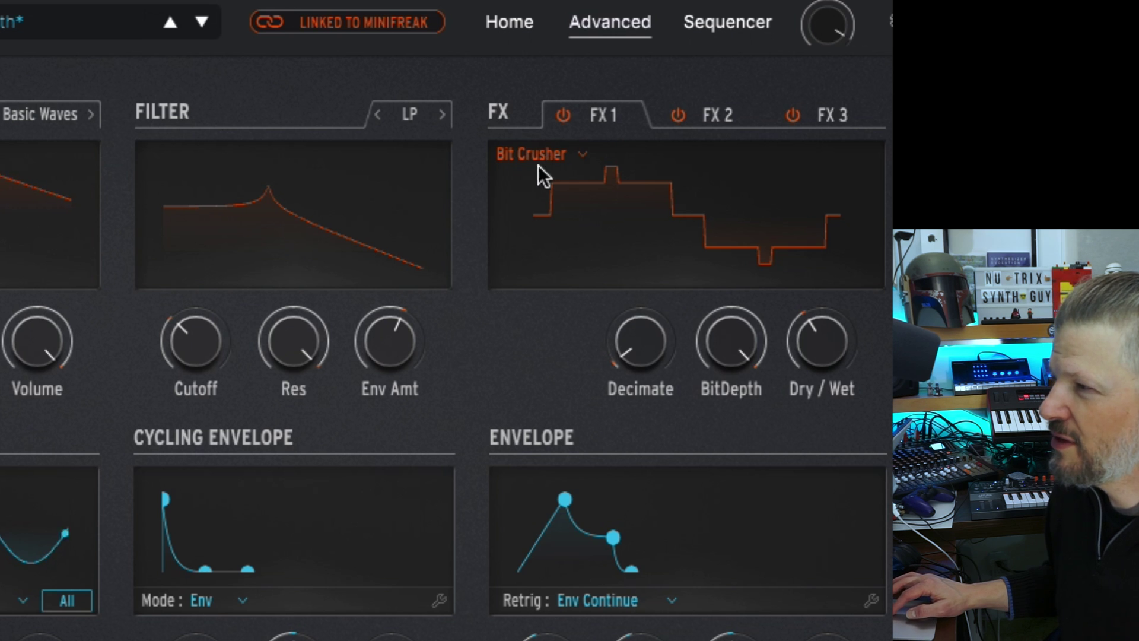
- Change FX 1 to Distortion with the Tape preset
left_click(582, 155)
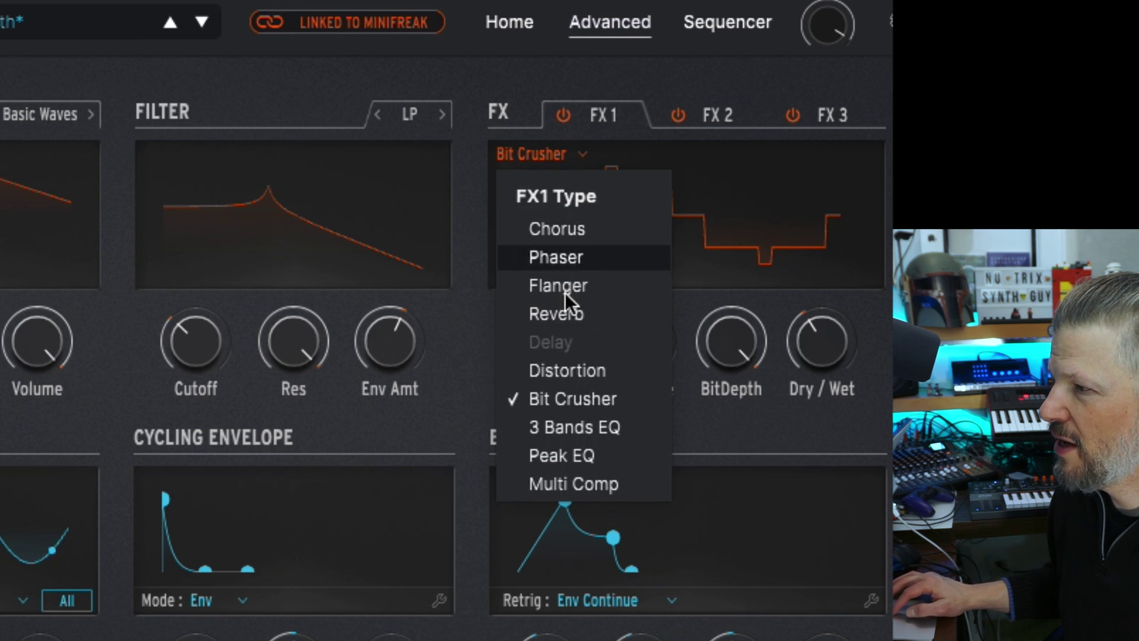
left_click(574, 373)
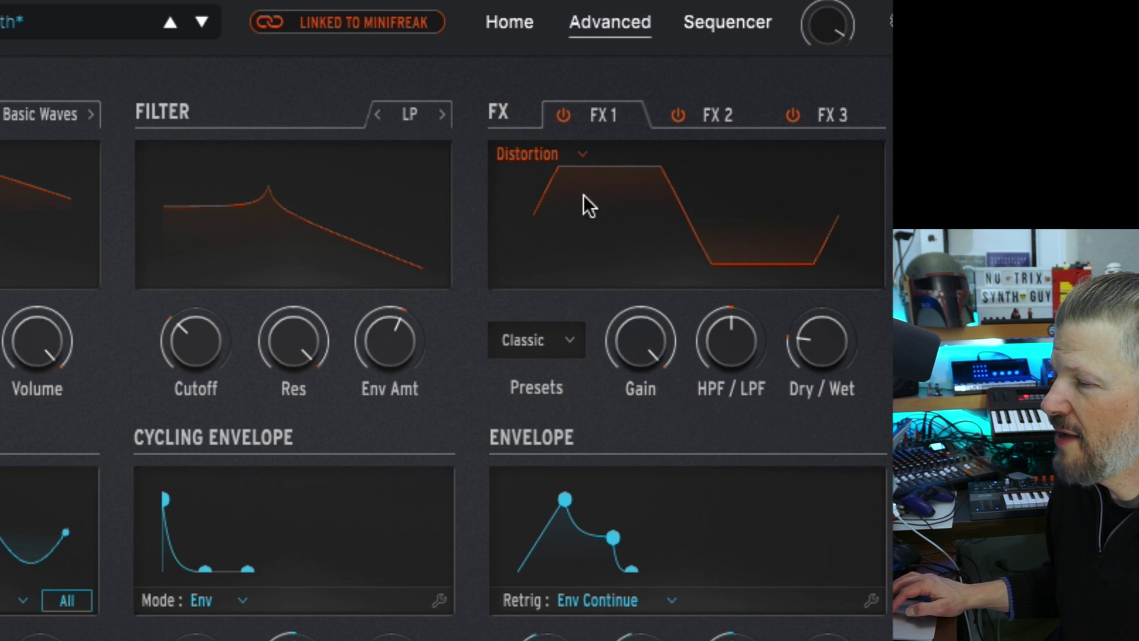
left_click(559, 347)
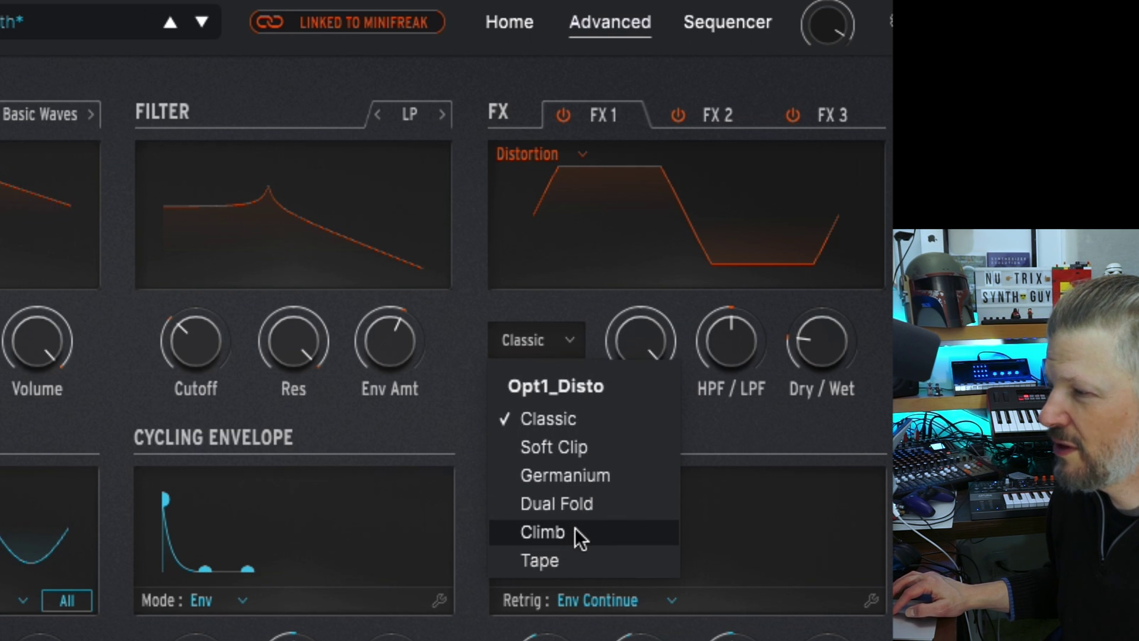
left_click(586, 552)
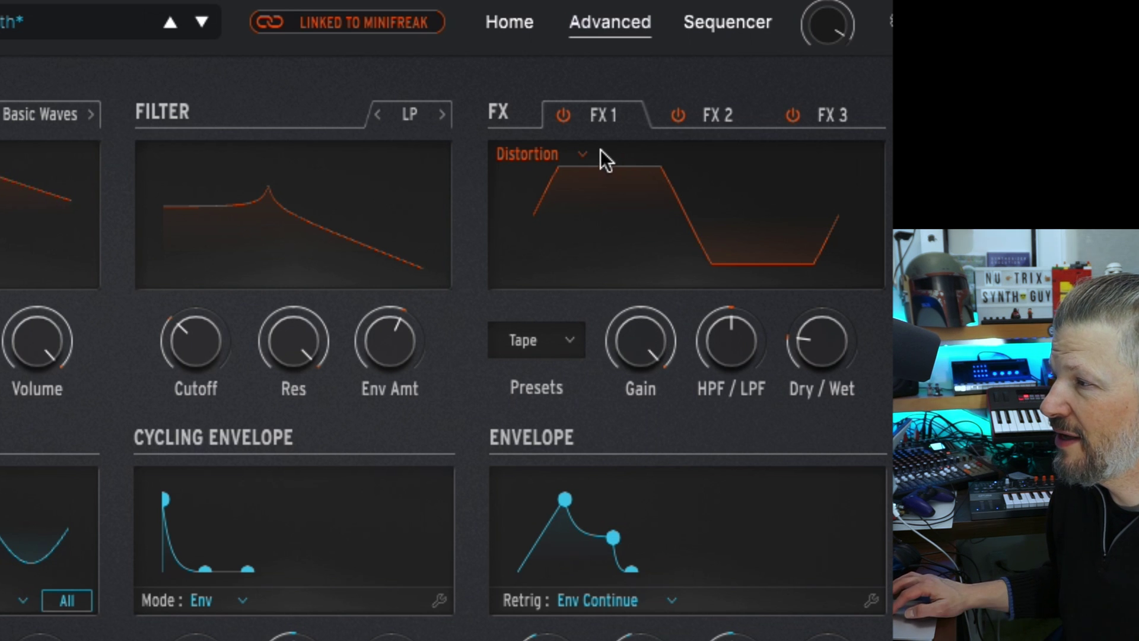
- Switch FX 1 to Reverb and browse its presets, keeping Default
left_click(584, 158)
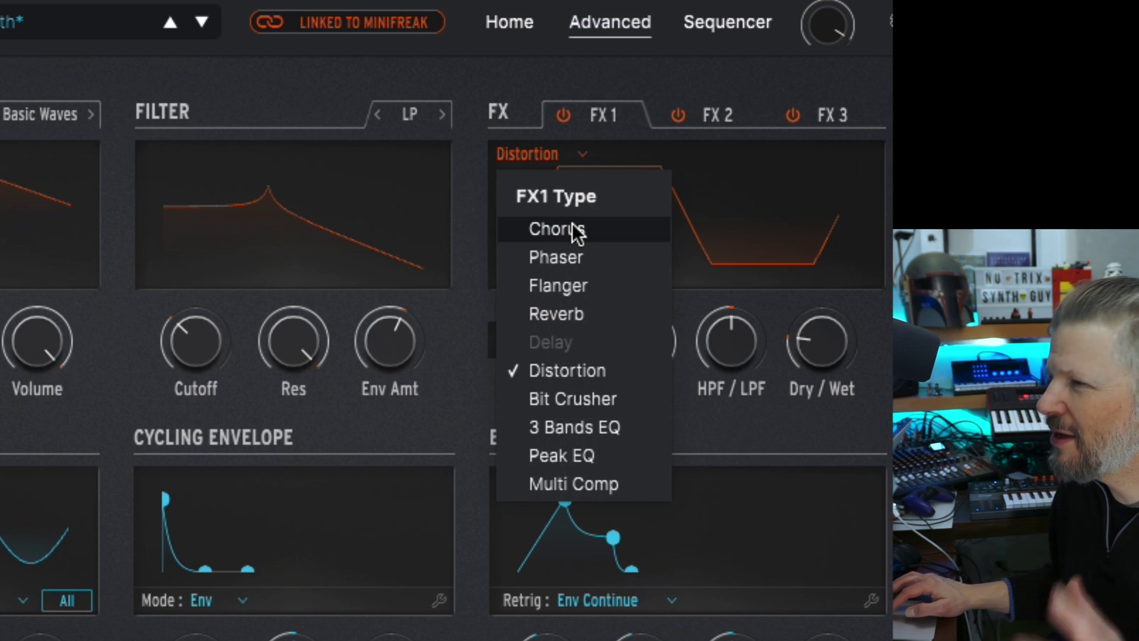
left_click(573, 312)
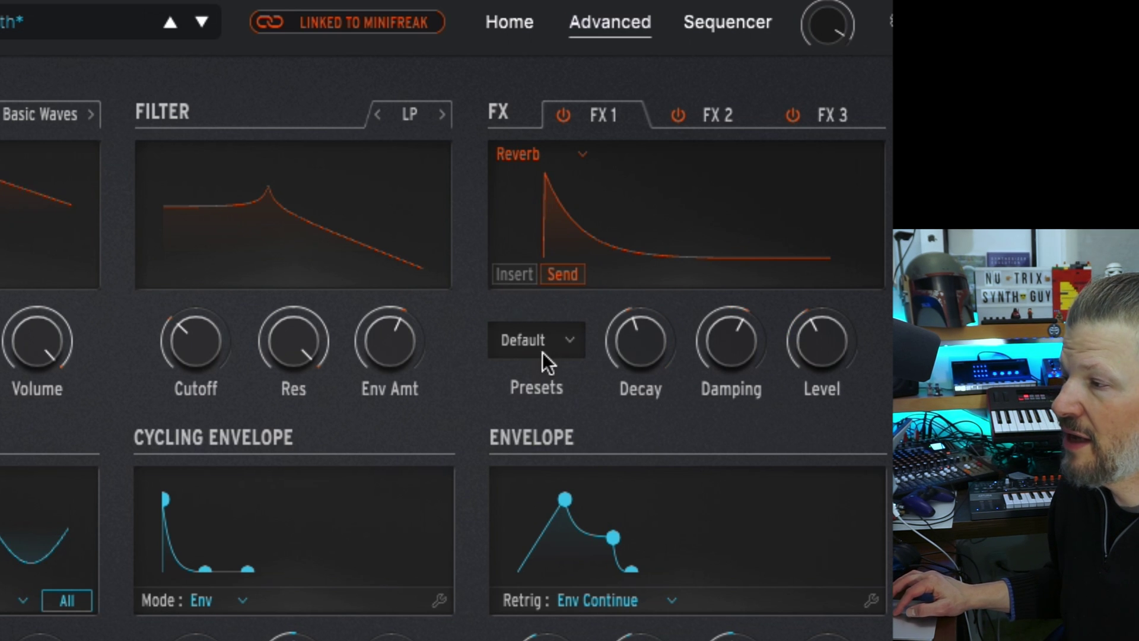
left_click(546, 347)
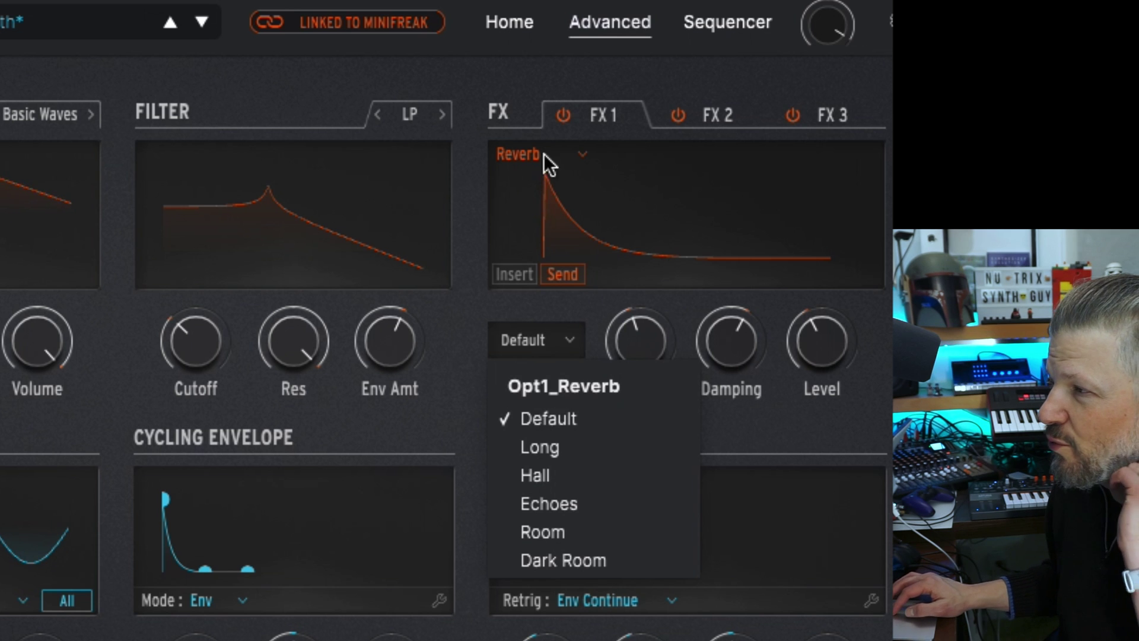
left_click(580, 155)
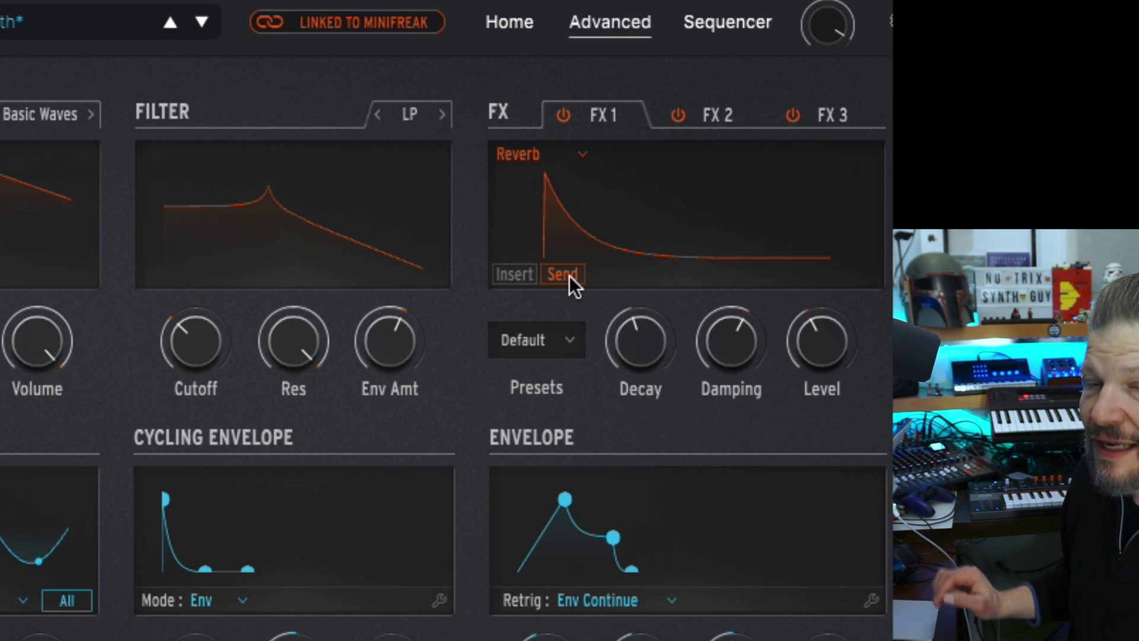
- Check FX 2 stays Chorus, then browse the FX 3 Delay presets without changing them
left_click(711, 114)
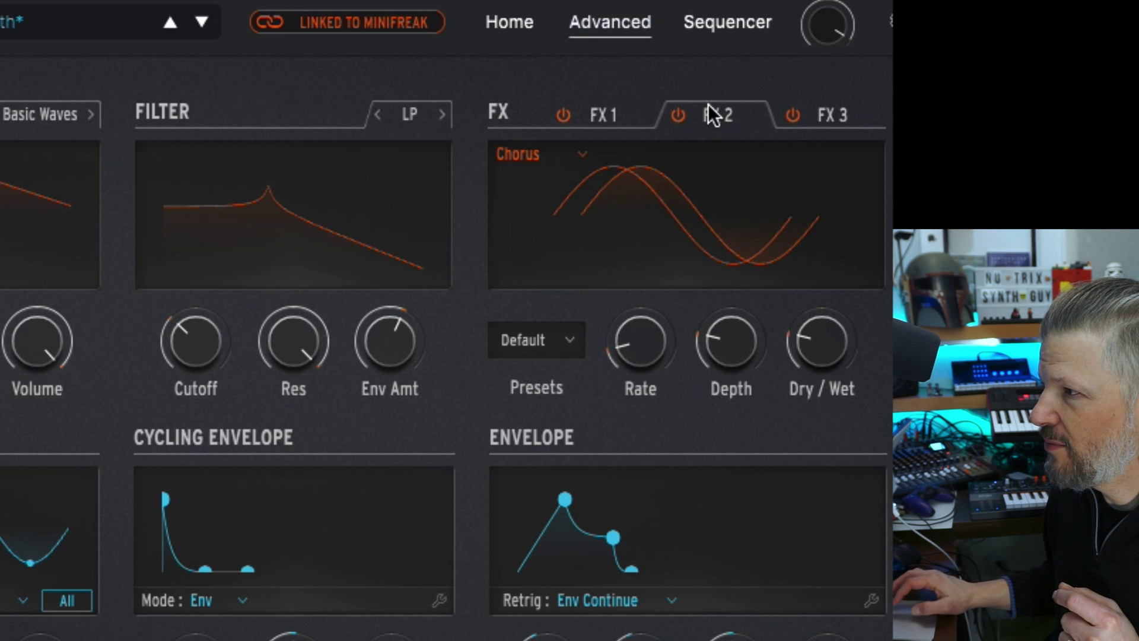
left_click(552, 156)
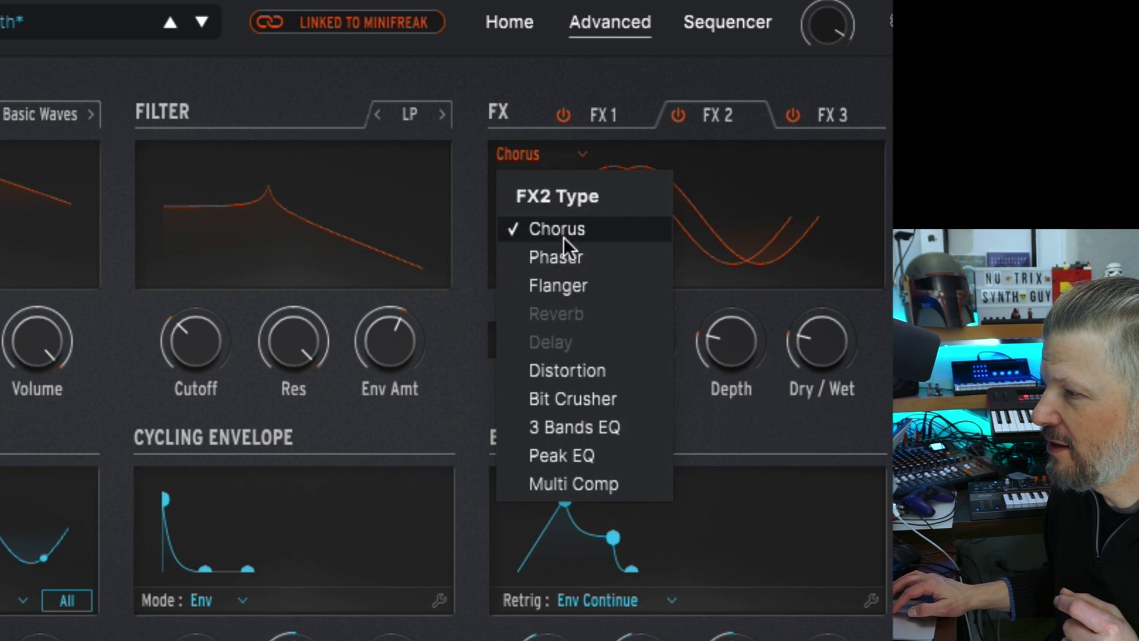
left_click(814, 115)
left_click(816, 112)
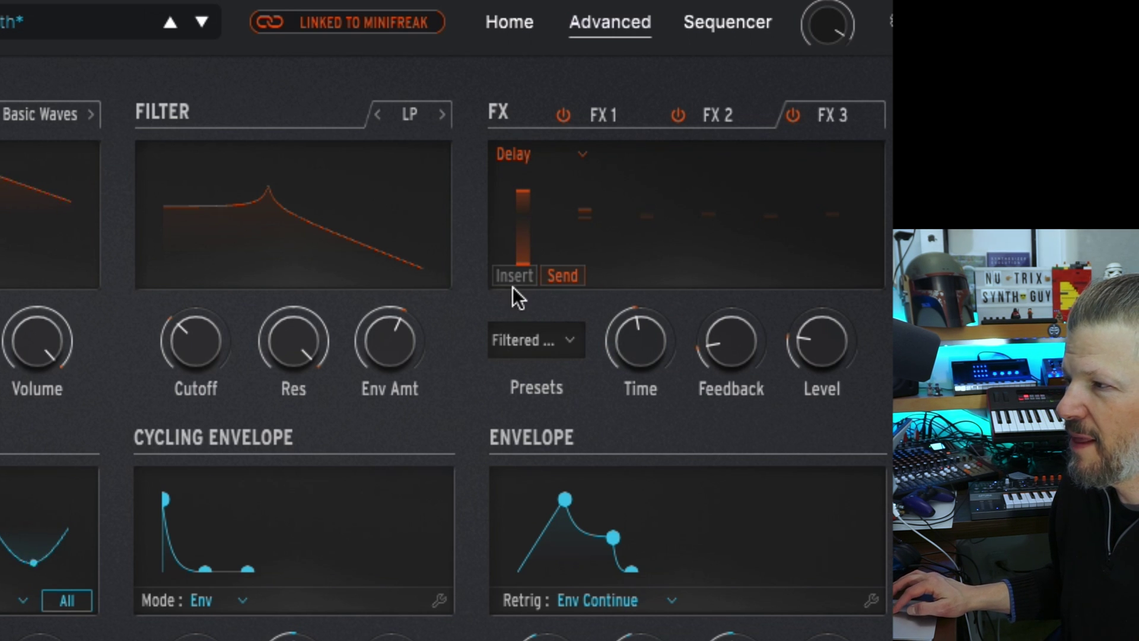
left_click(550, 340)
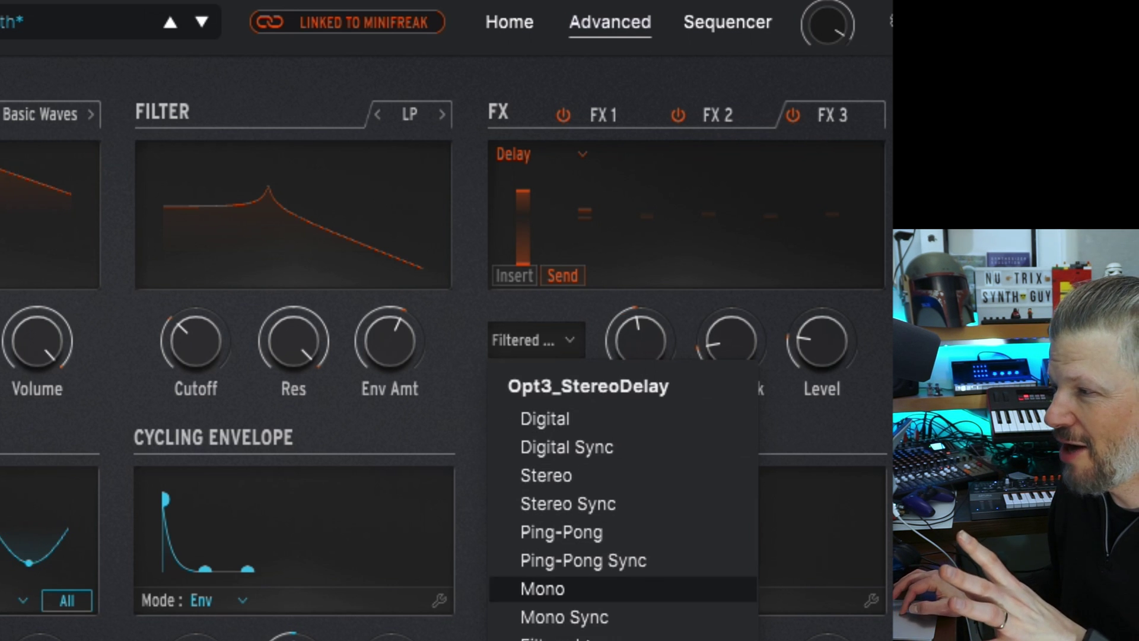
left_click(579, 305)
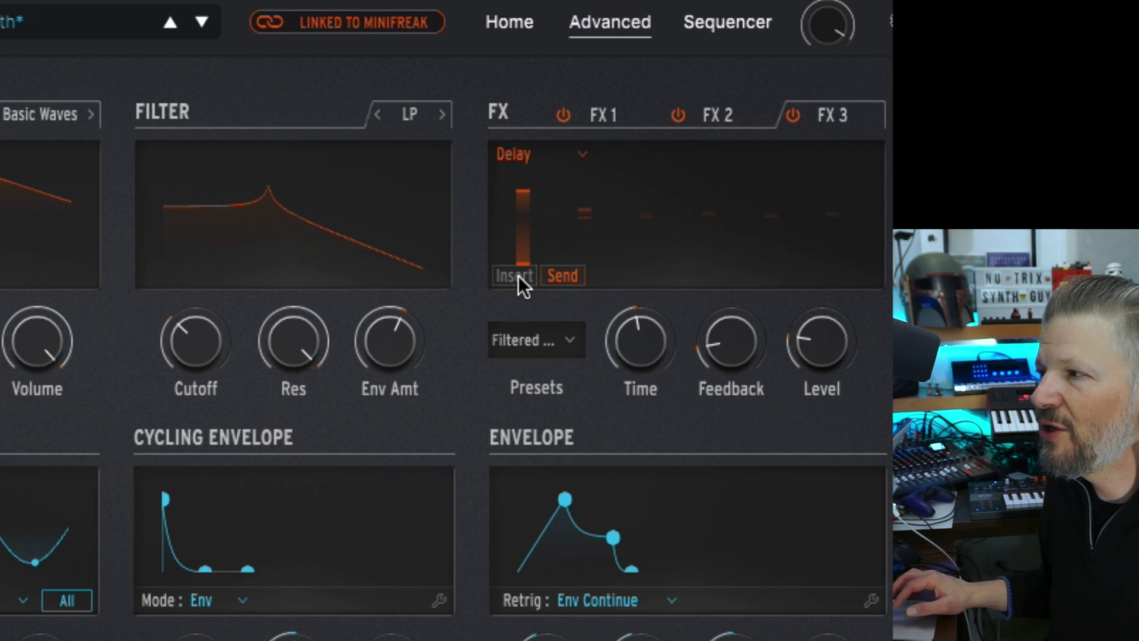
left_click(598, 115)
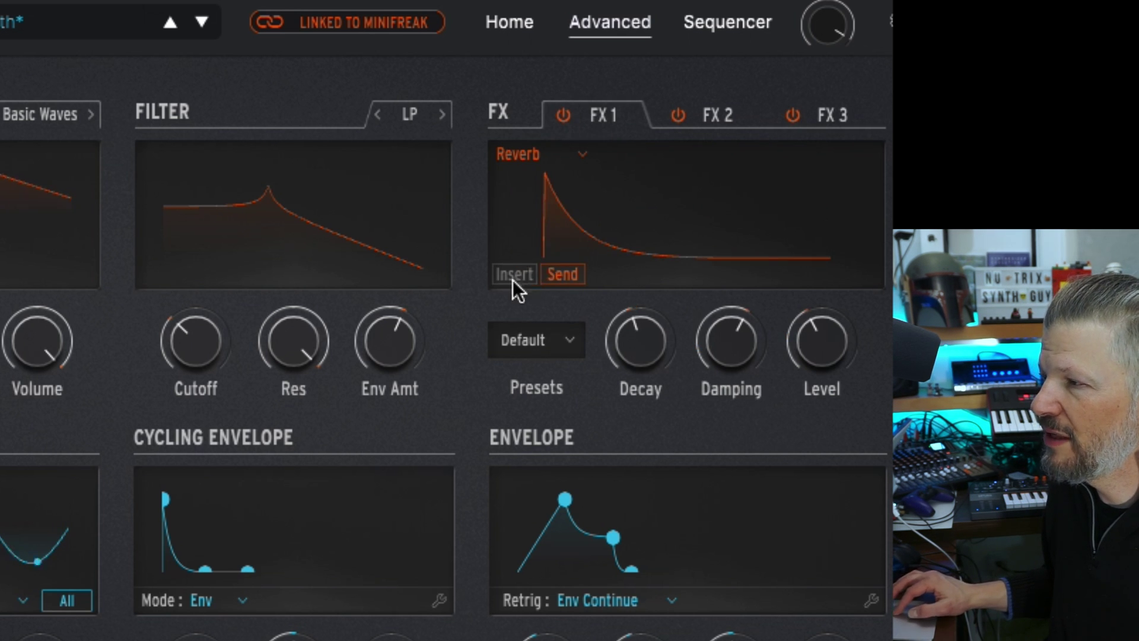
left_click(715, 115)
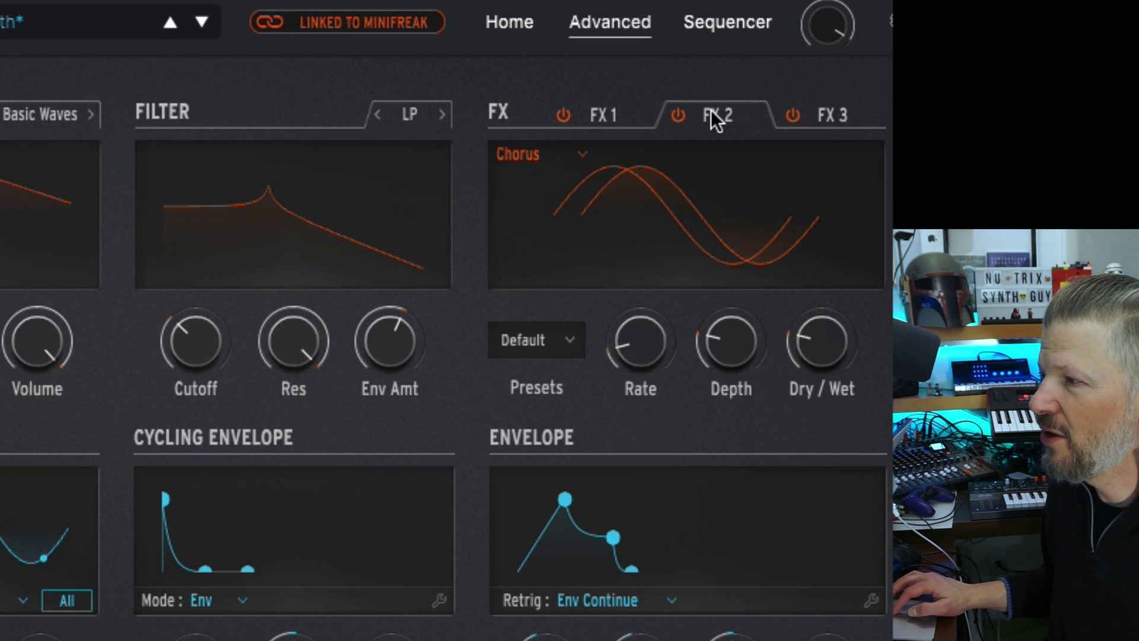
left_click(837, 115)
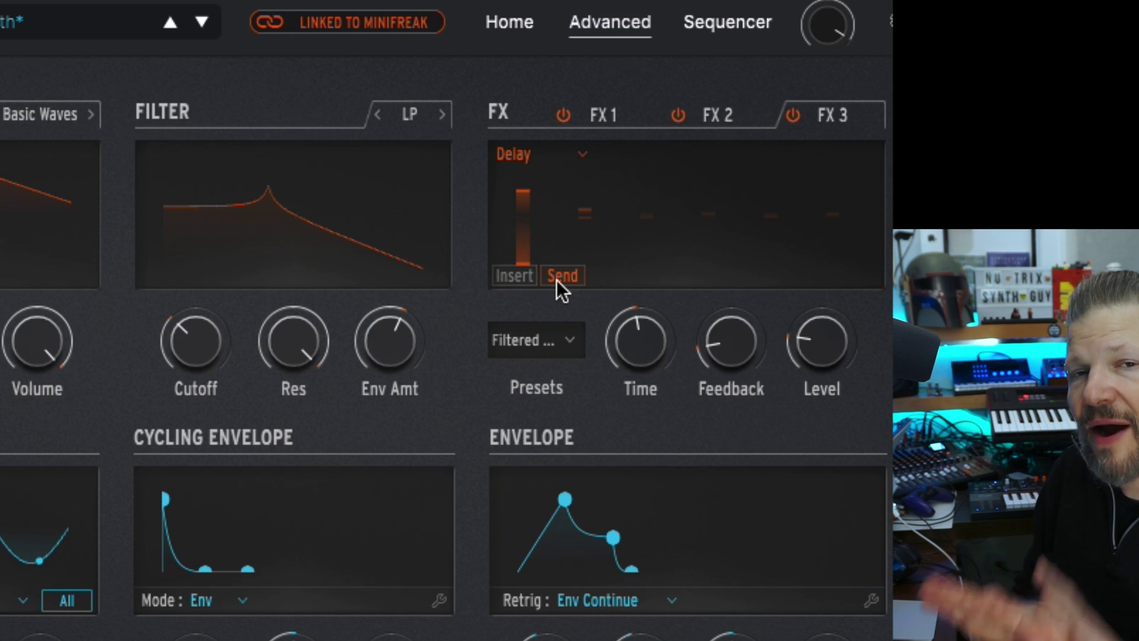
left_click(609, 115)
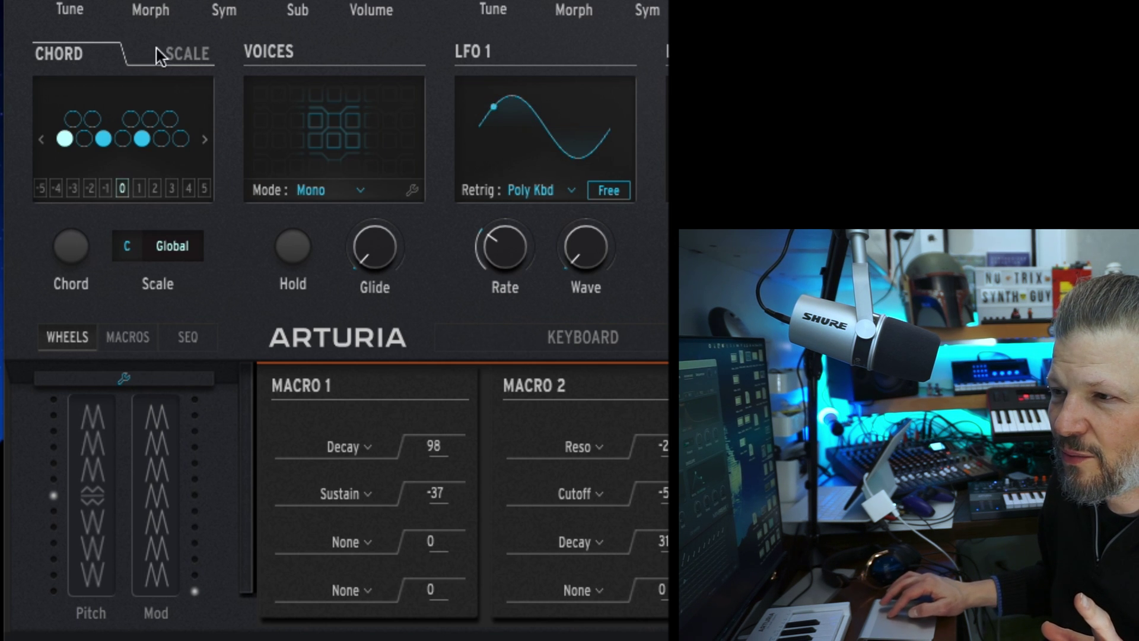
- On the Scale keyboard, toggle notes off and on in the scale
left_click(178, 59)
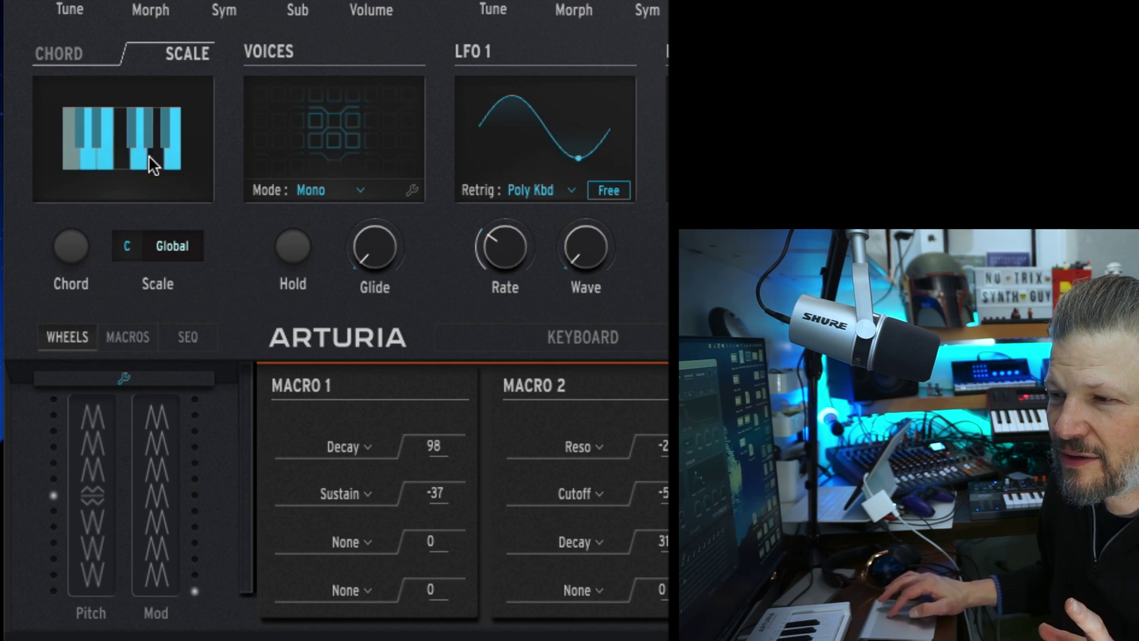
left_click(109, 159)
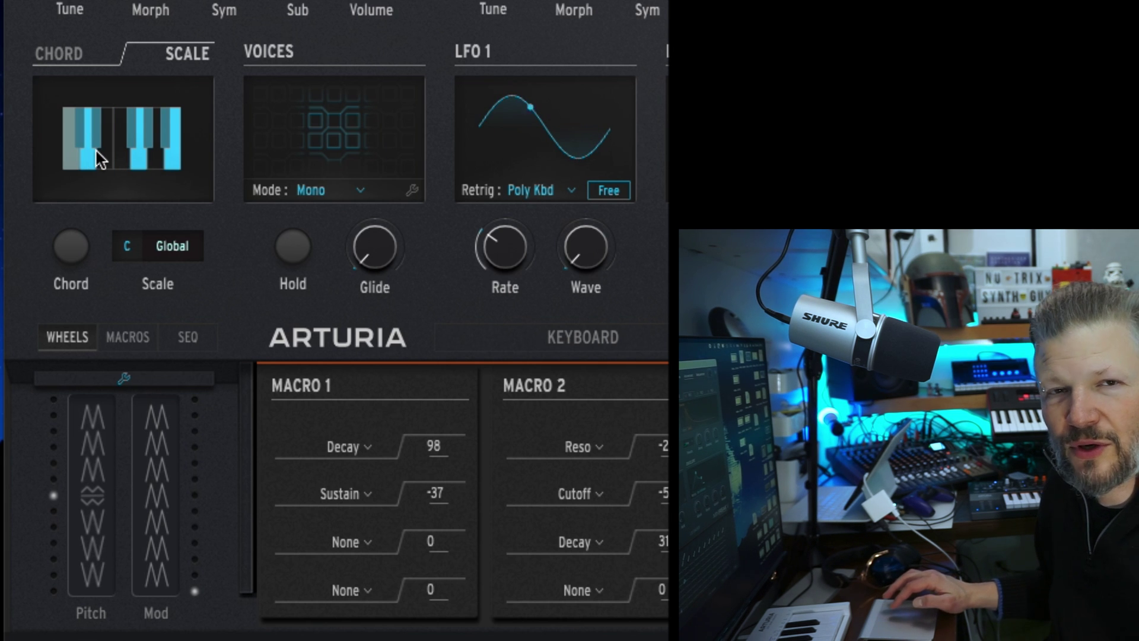
left_click(115, 158)
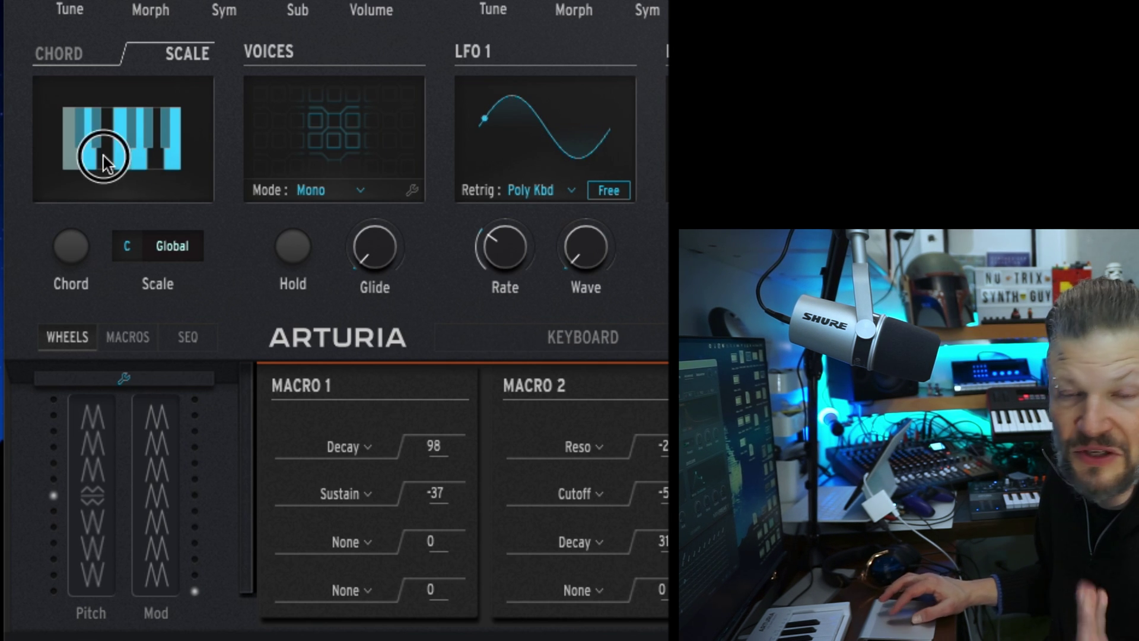
left_click(155, 159)
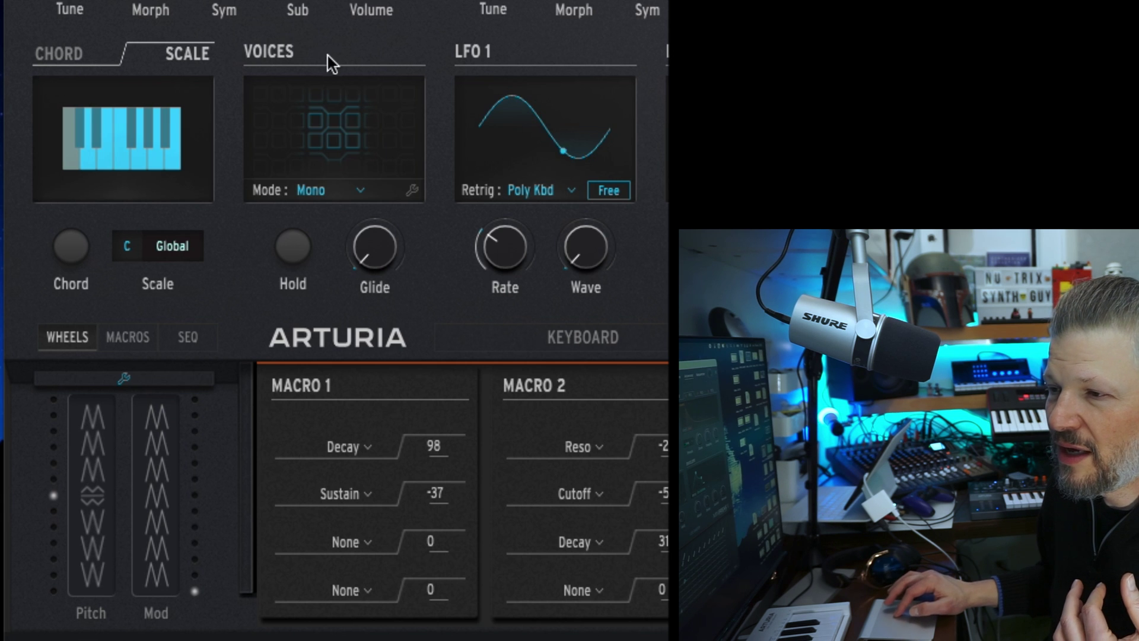
- Change the voice mode through Unison and Poly, ending on Para
left_click(361, 191)
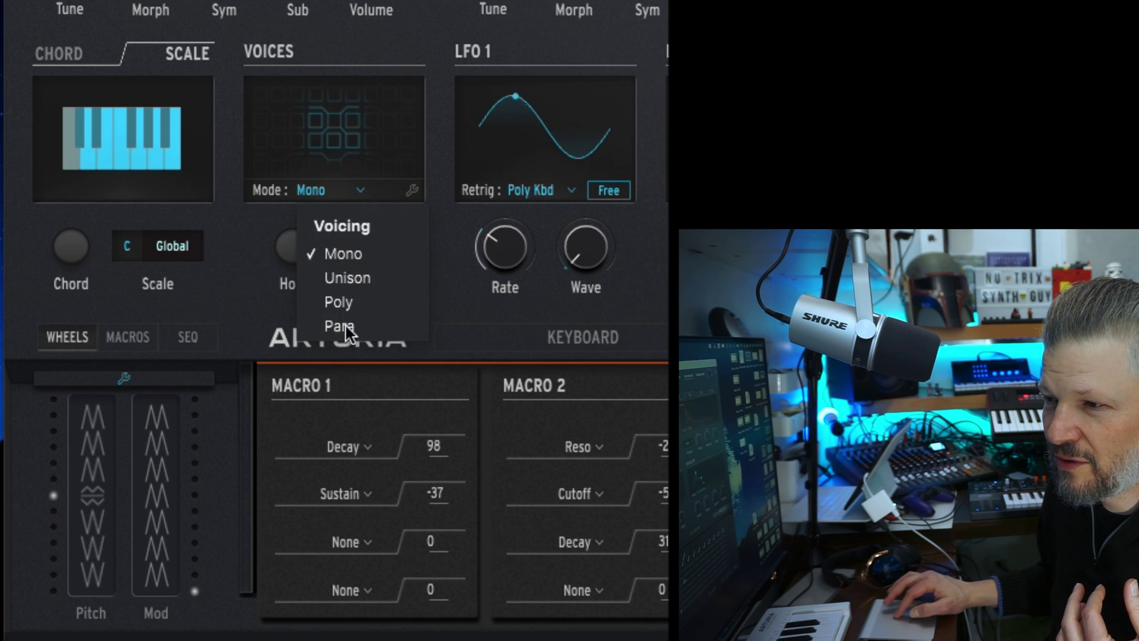
left_click(350, 278)
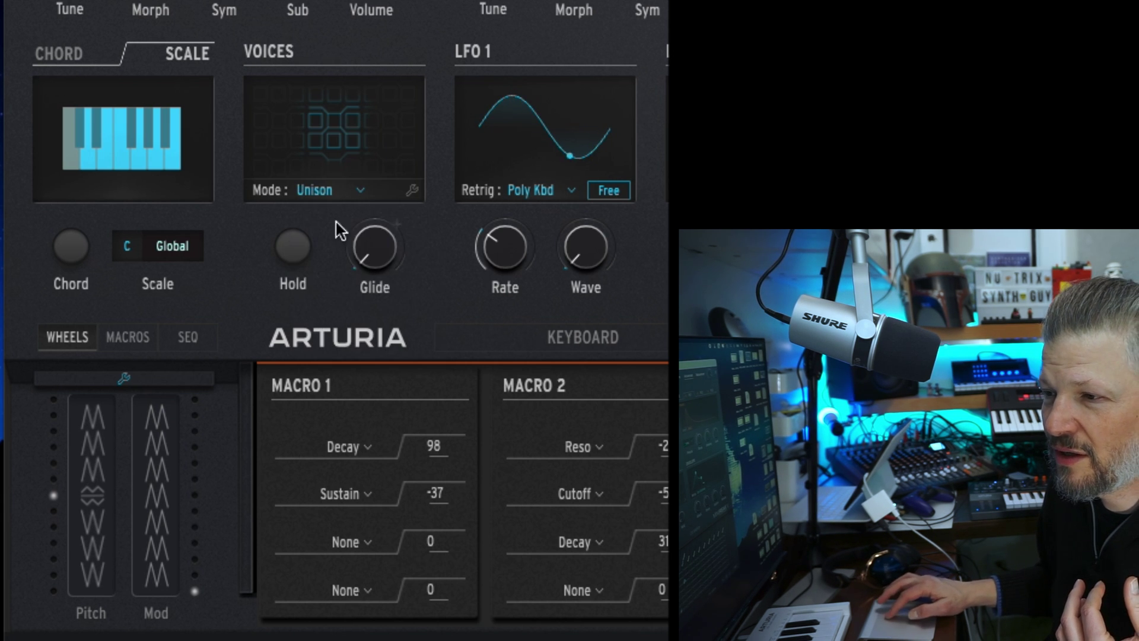
left_click(330, 195)
left_click(359, 308)
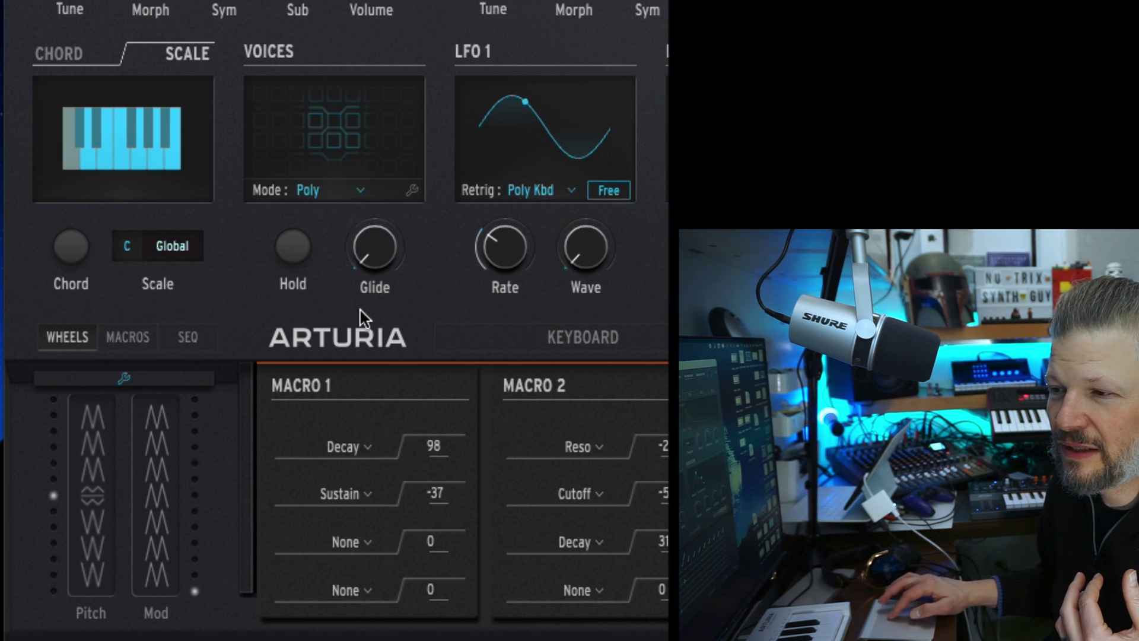
left_click(344, 194)
left_click(359, 326)
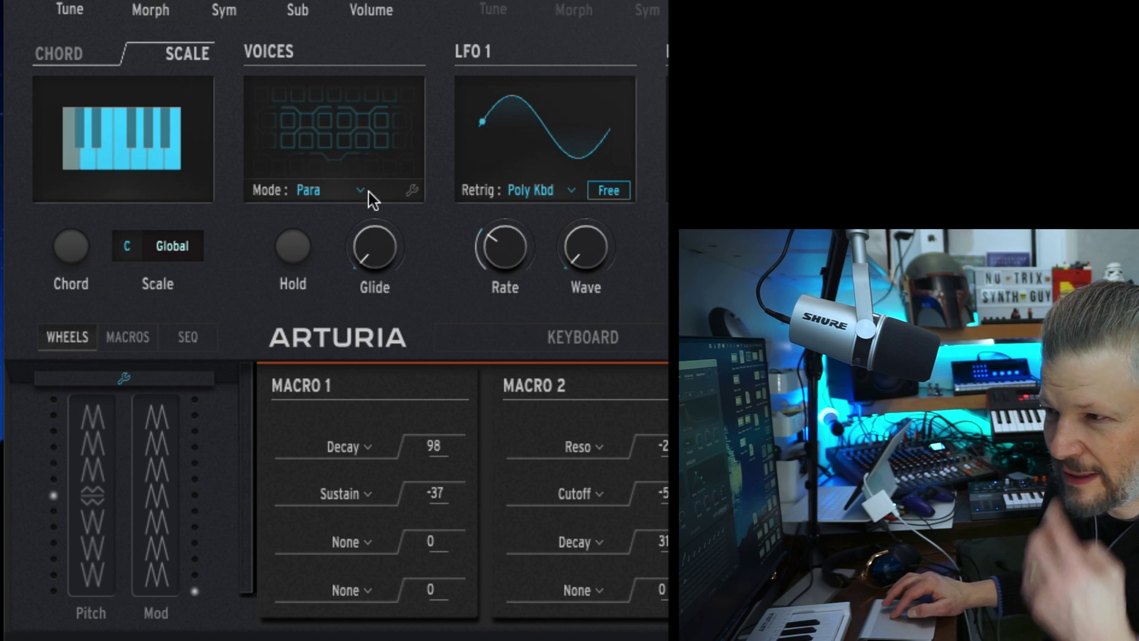
- In the detailed voice settings, review the Glide Mode, Allocation (left on Cycle) and Note Steal options
left_click(412, 191)
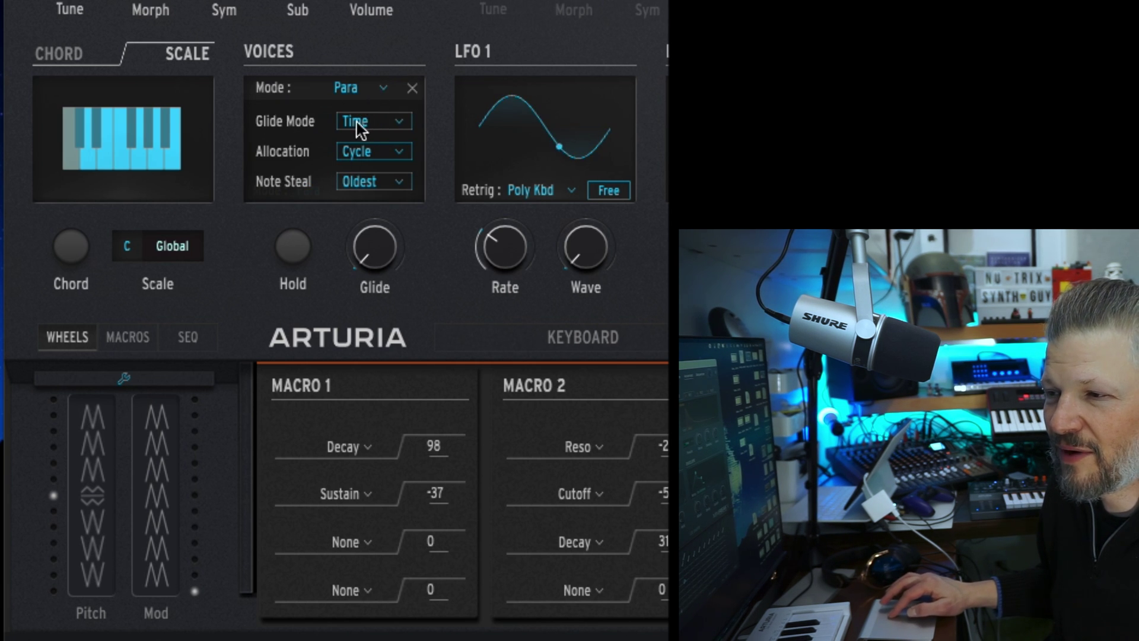
left_click(391, 120)
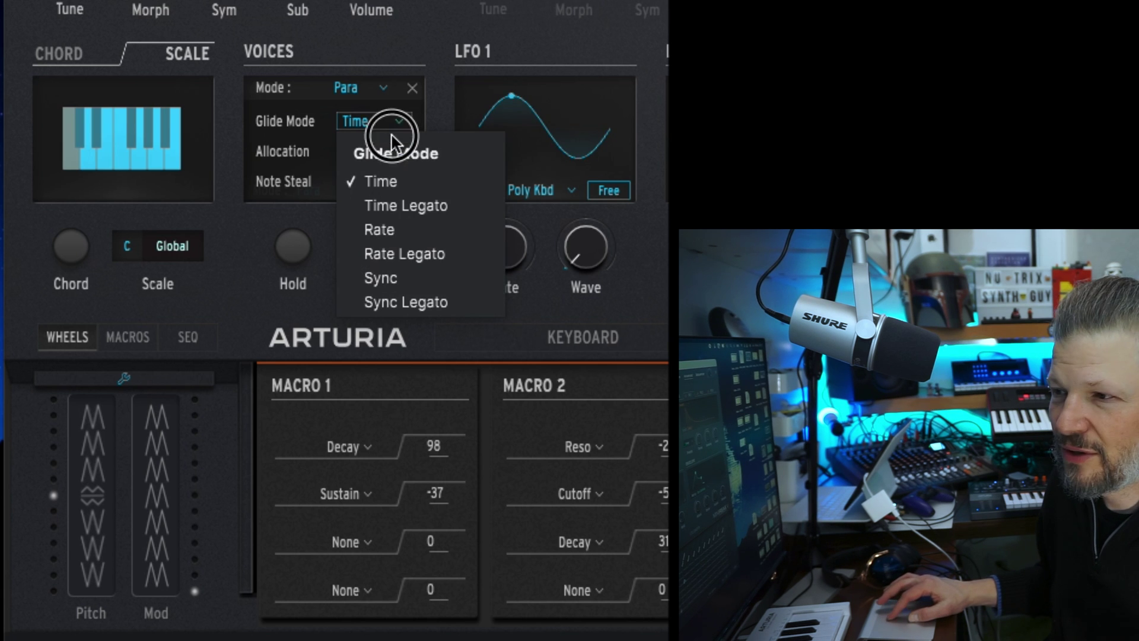
left_click(247, 157)
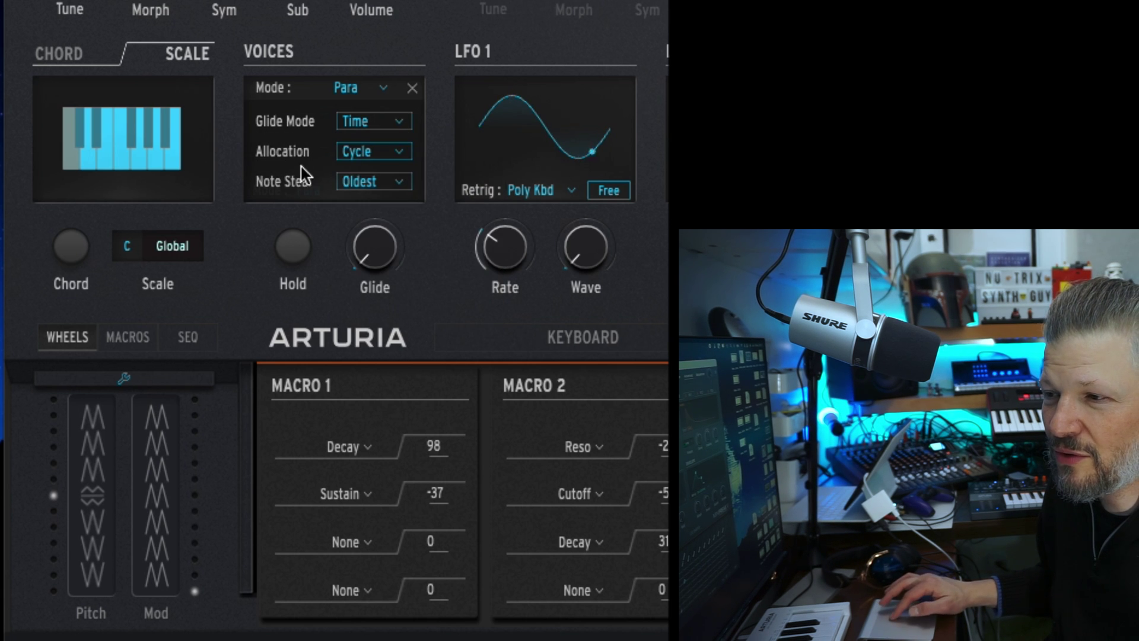
left_click(369, 153)
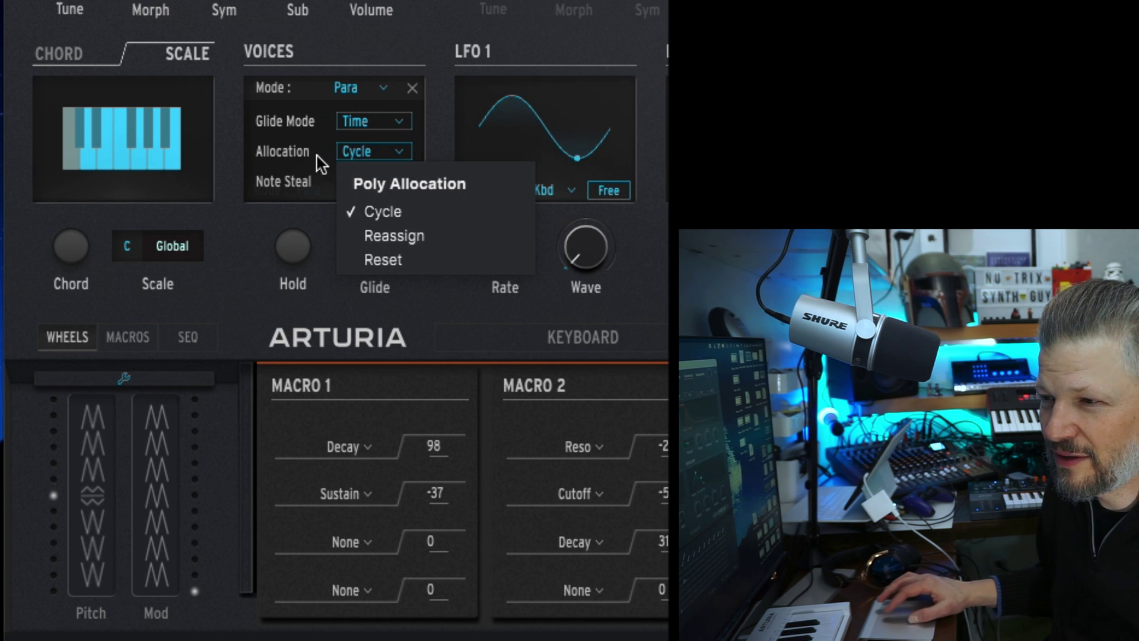
left_click(354, 177)
left_click(401, 183)
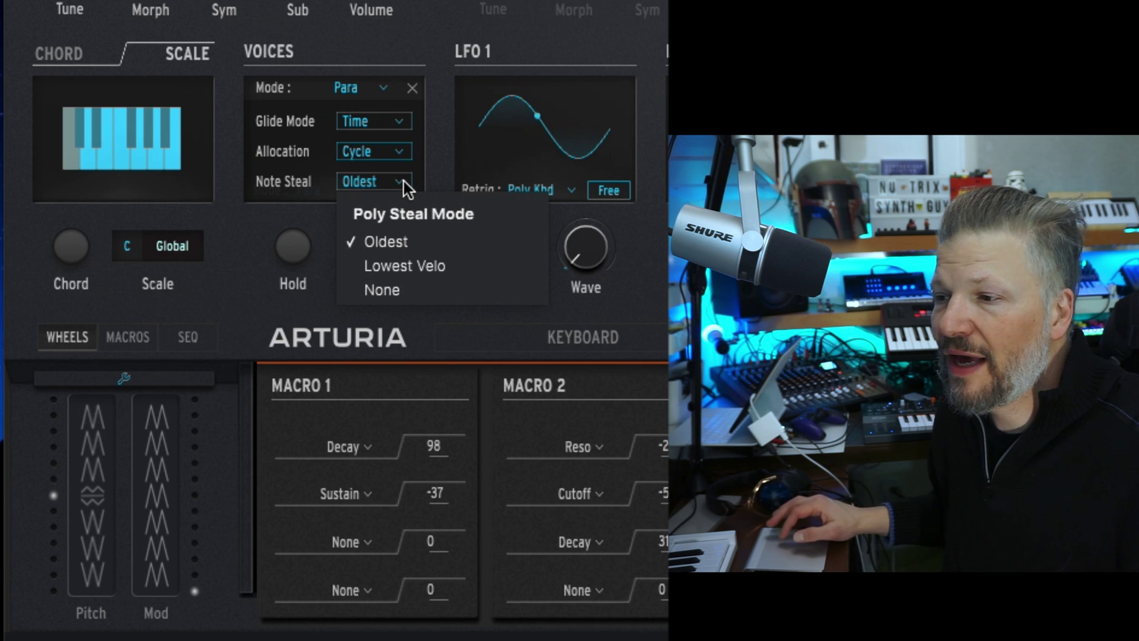
- Set voice mode to Mono, then Poly with Time glide, and finally Unison
left_click(357, 94)
left_click(359, 89)
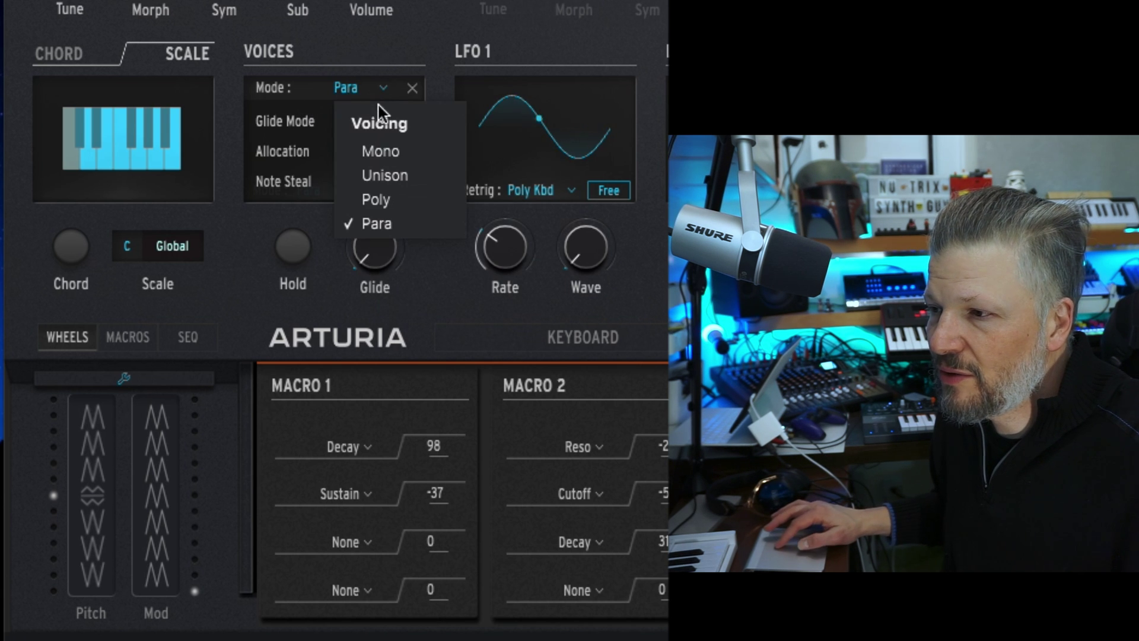
left_click(392, 153)
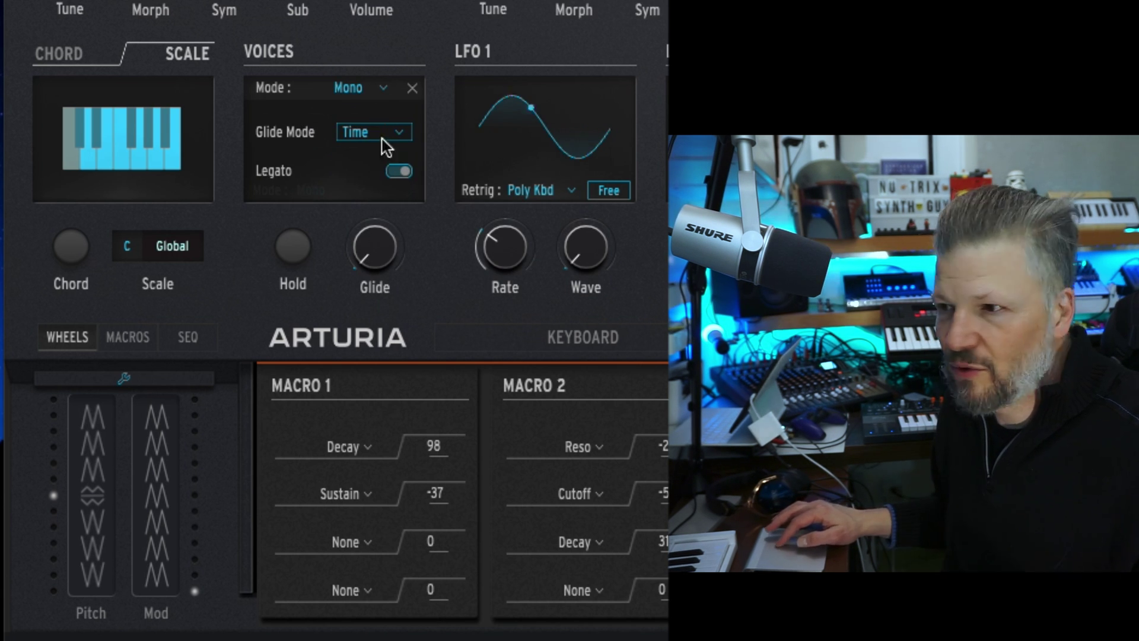
left_click(360, 89)
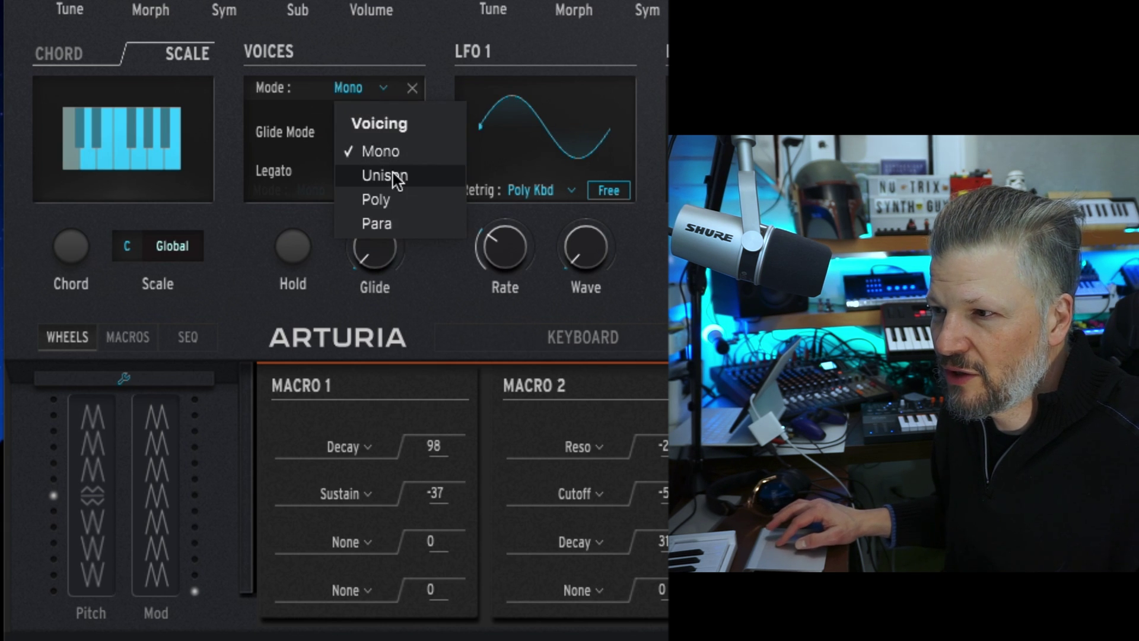
left_click(397, 199)
left_click(393, 123)
left_click(307, 133)
left_click(351, 88)
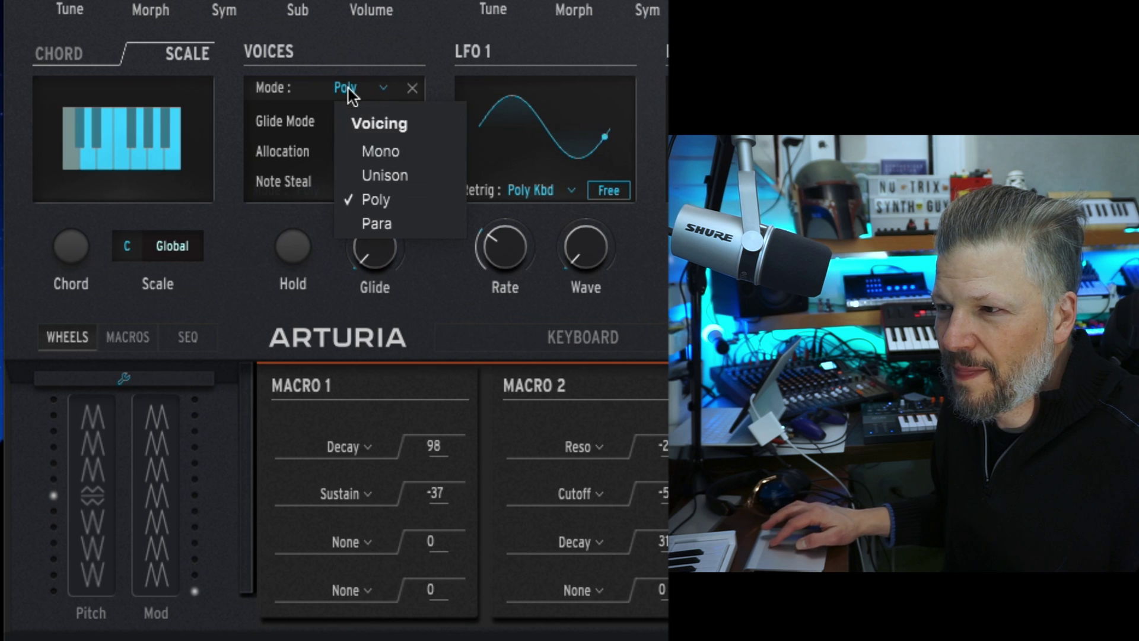
left_click(374, 172)
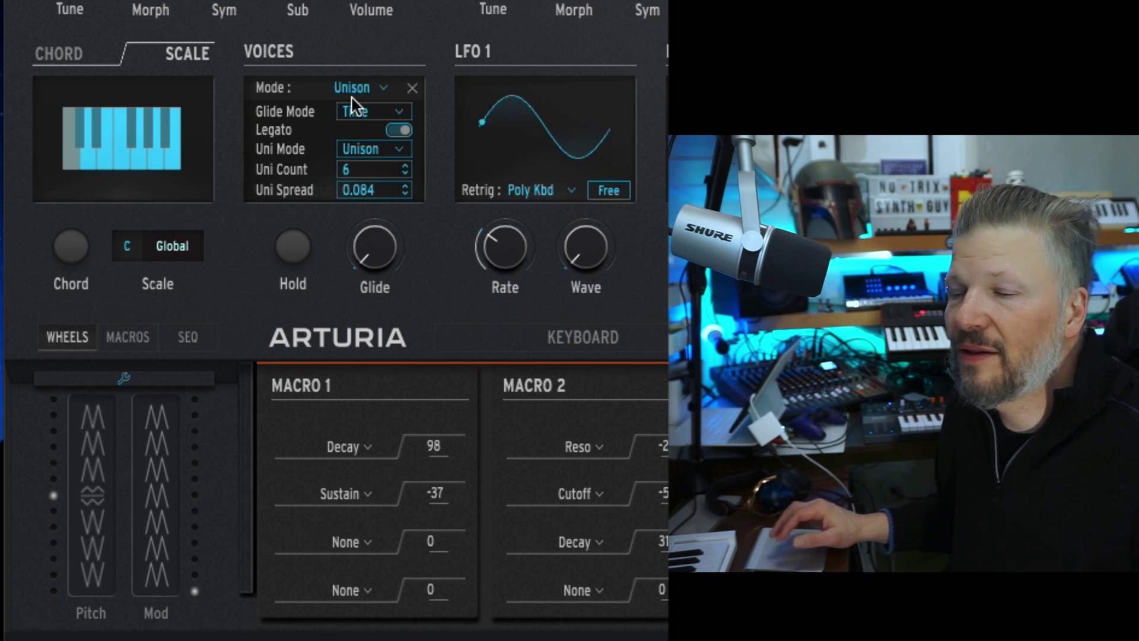
- Close the voice settings and set LFO 1 retrigger to Free, then back to Poly Kbd
left_click(412, 89)
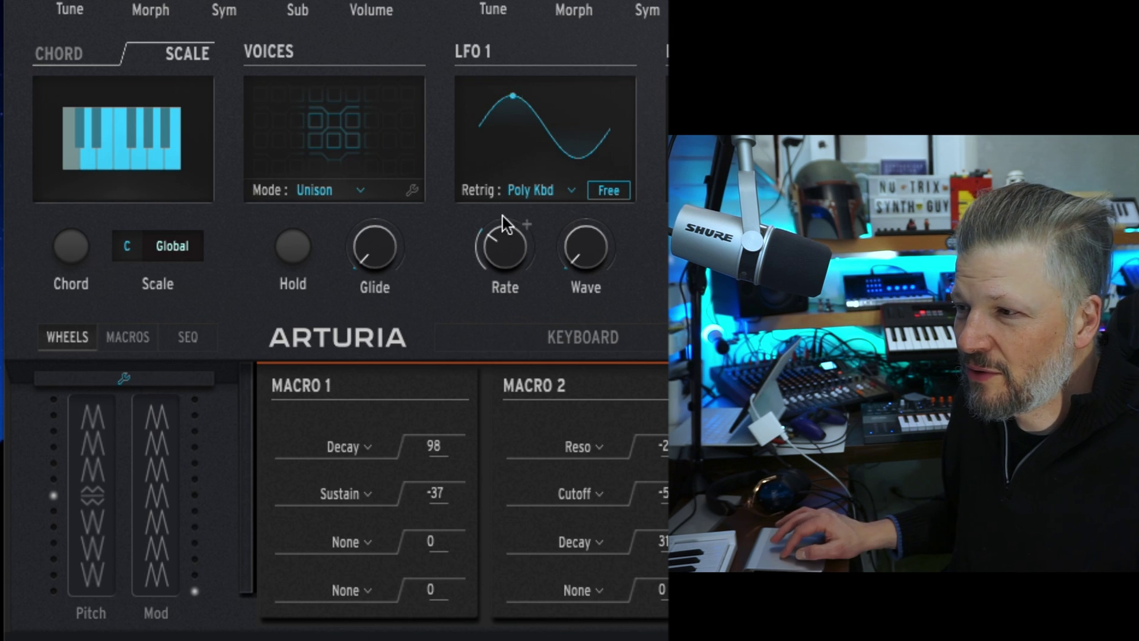
left_click(547, 199)
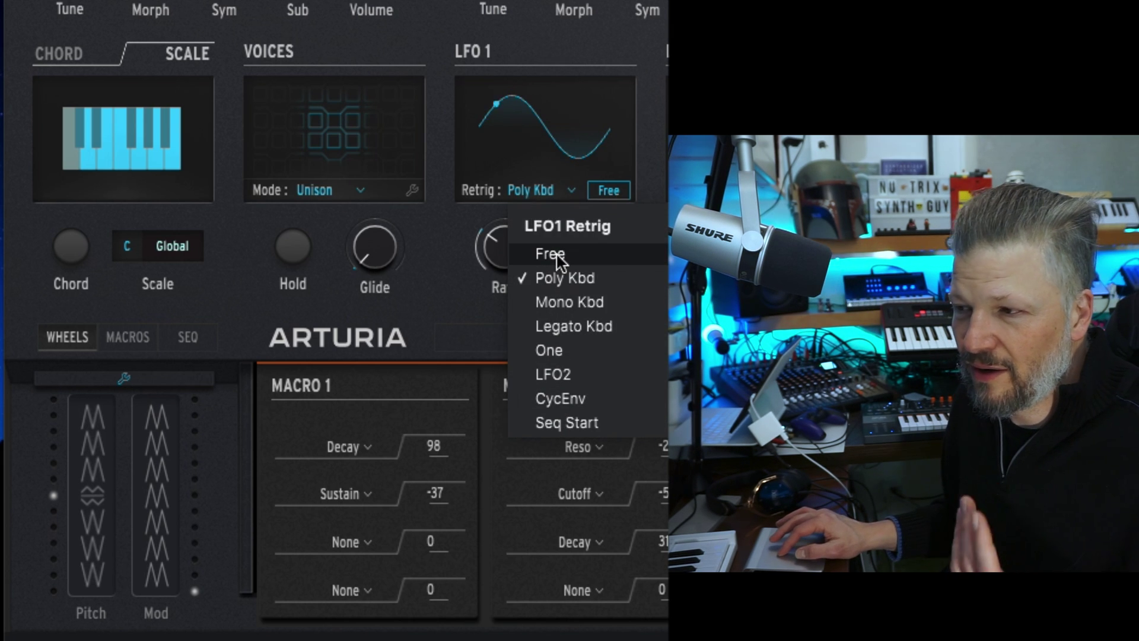
left_click(557, 256)
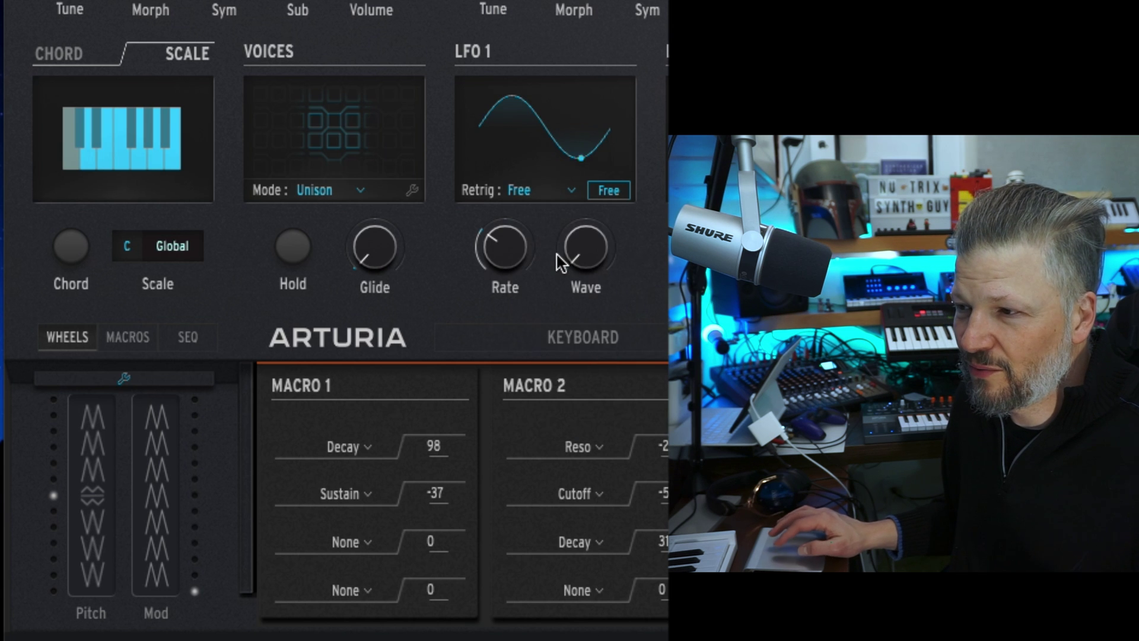
left_click(551, 202)
left_click(552, 254)
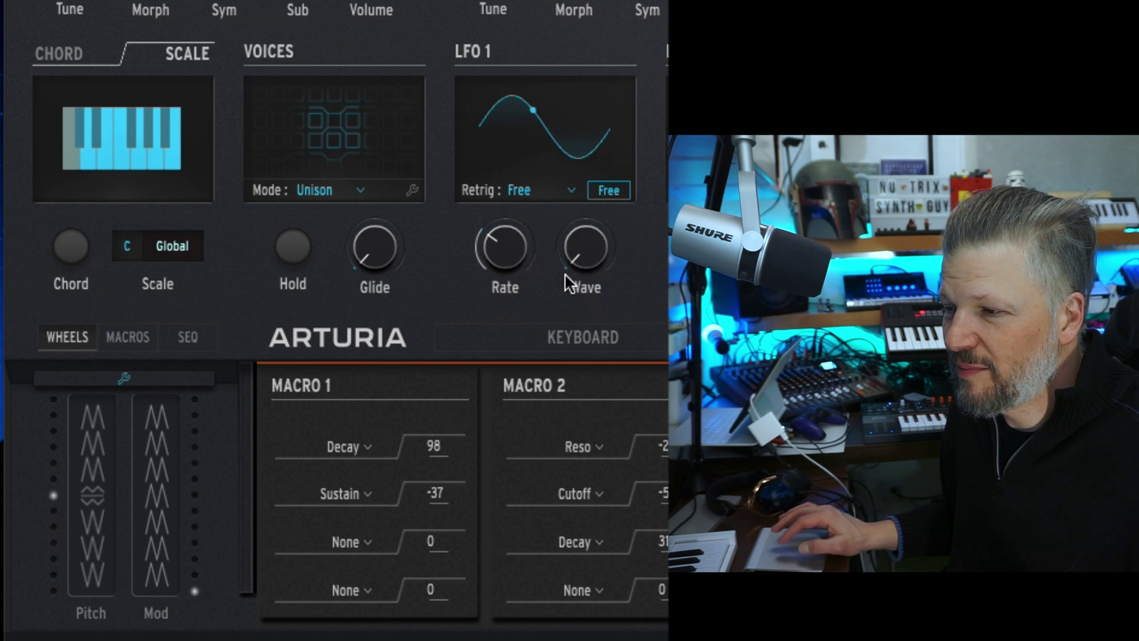
left_click(558, 193)
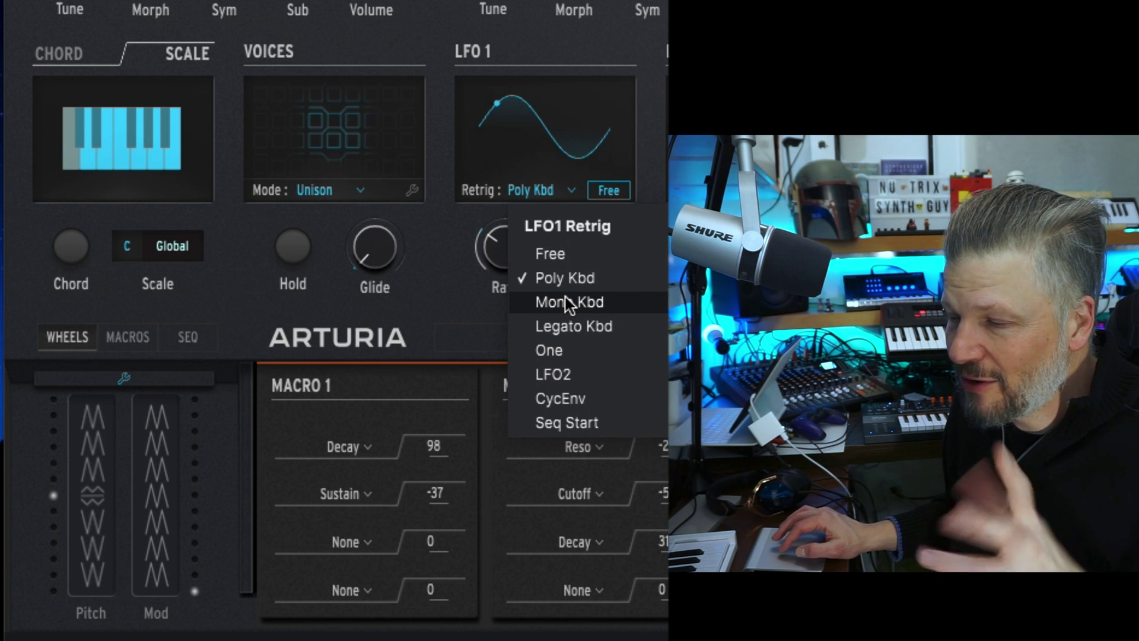
left_click(490, 226)
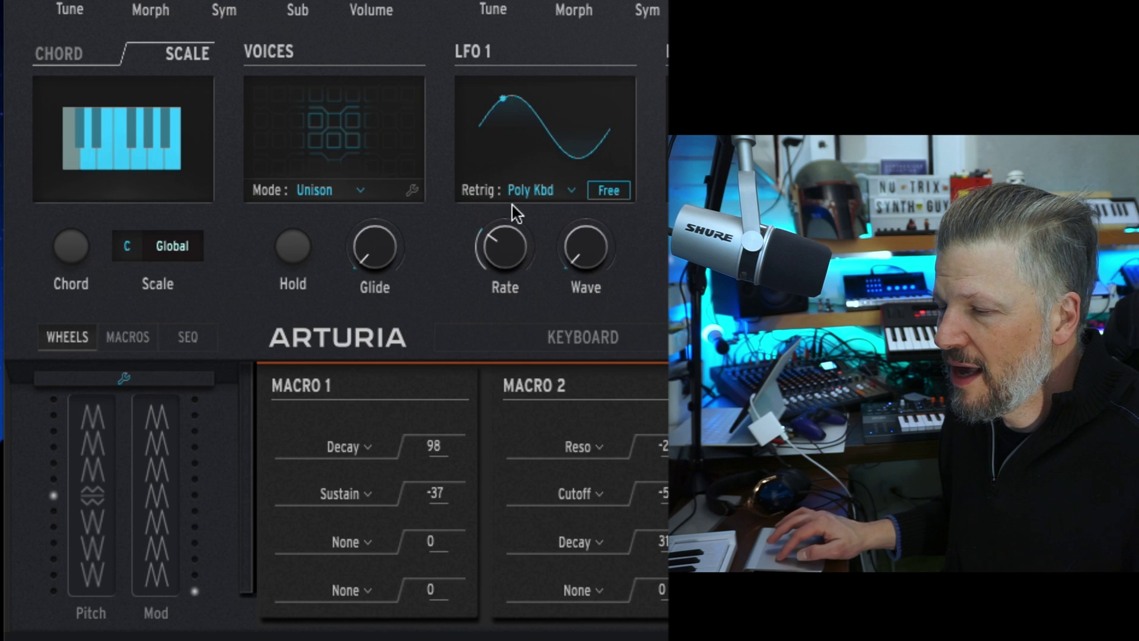
- Sync LFO 1's rate in Straight mode and turn its waveform from Sin to Shaper
left_click(622, 190)
left_click(622, 196)
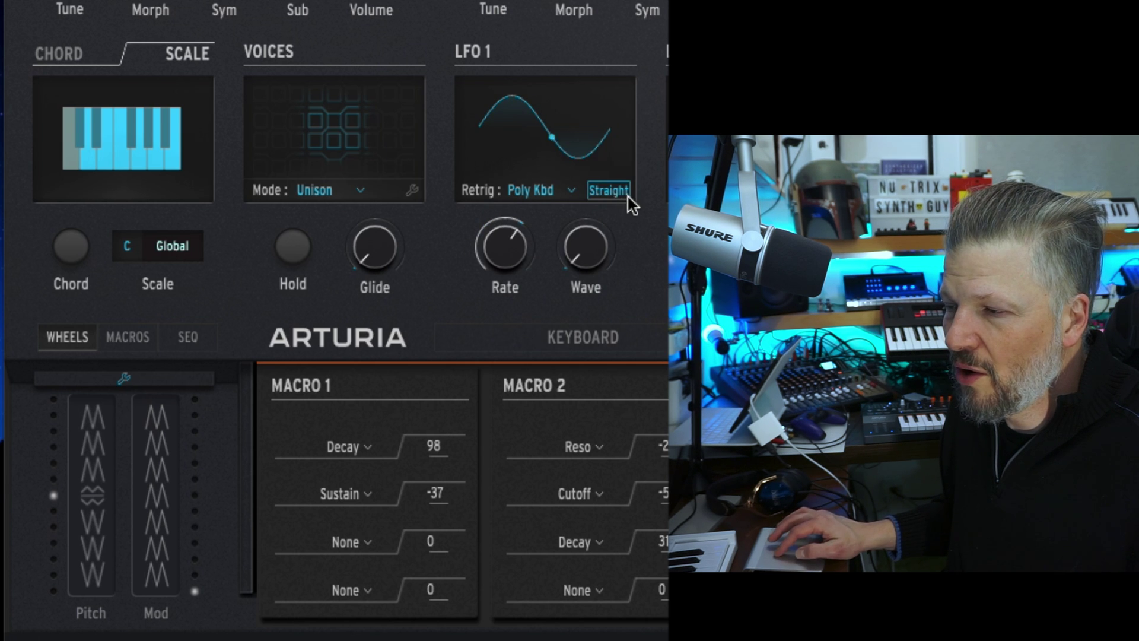
left_click(620, 199)
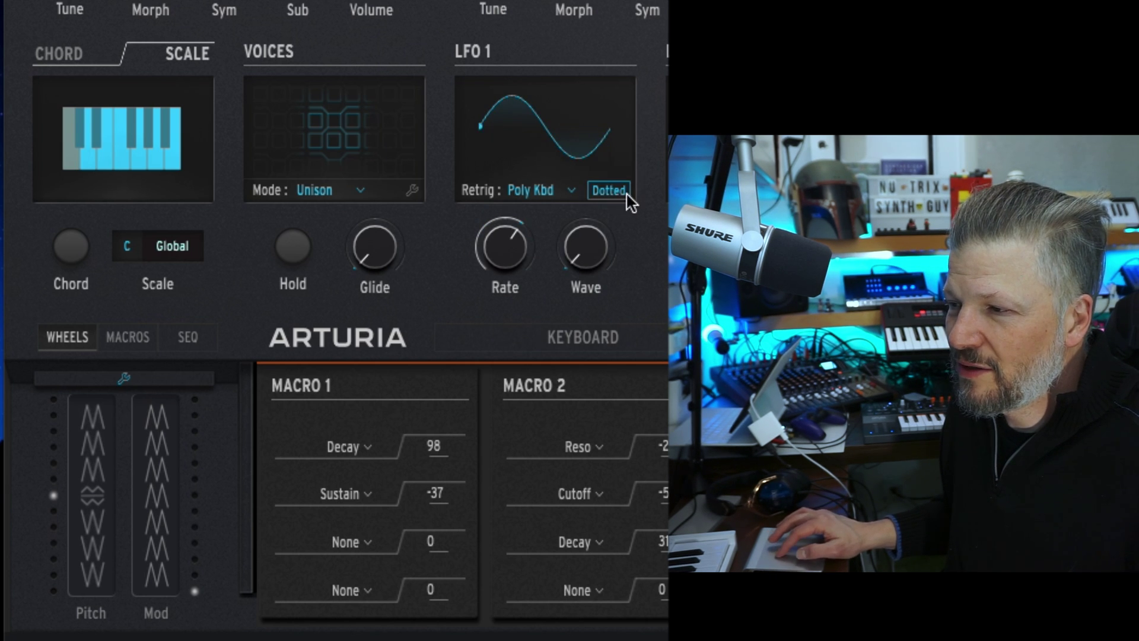
left_click(617, 196)
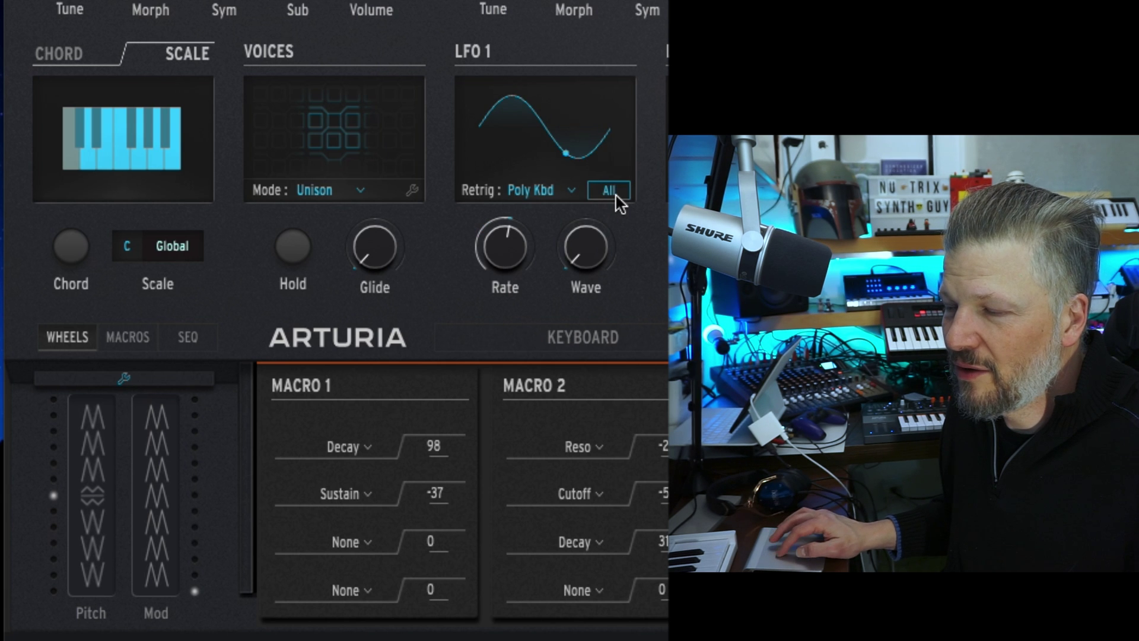
left_click(617, 194)
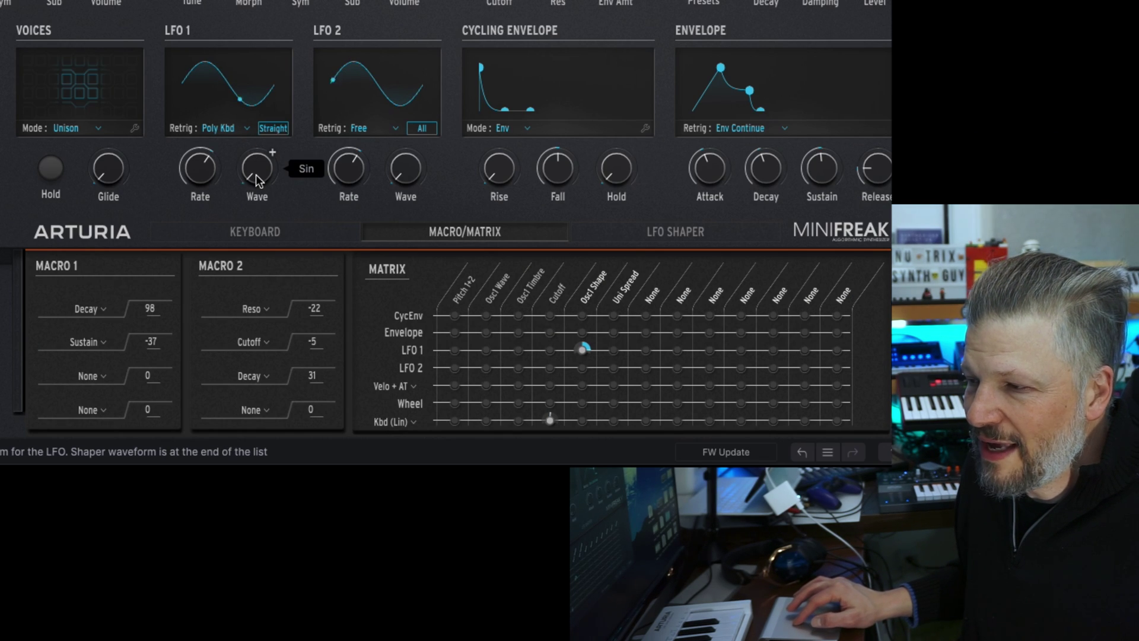
left_click_drag(255, 174, 241, 17)
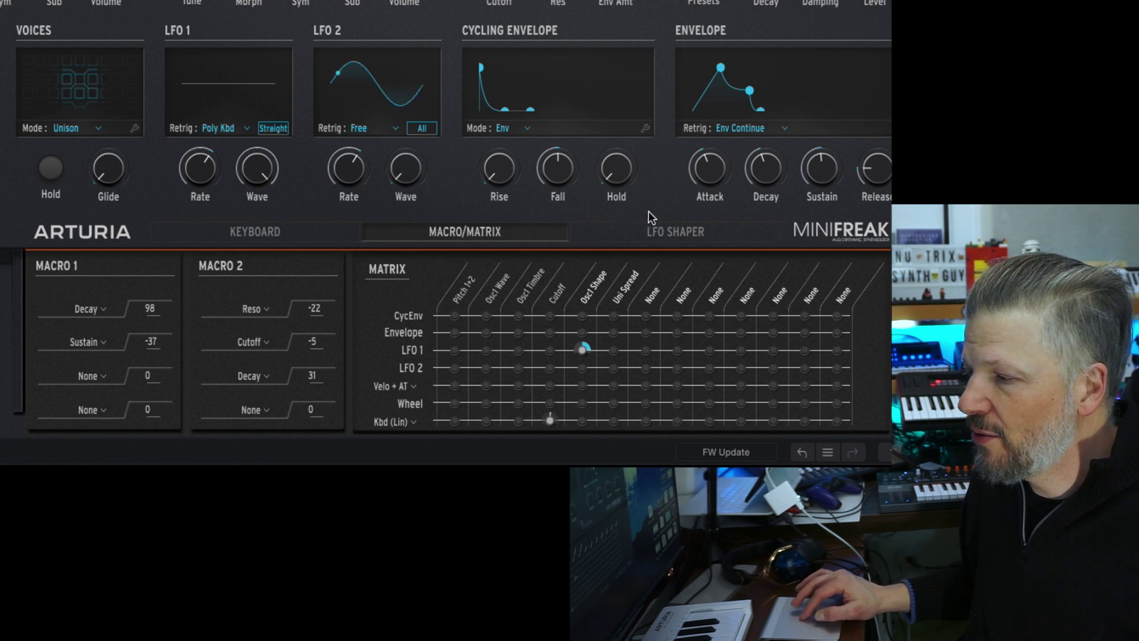
- In the LFO Shaper, draw a stepped LFO 1 shape with descending ramps on steps 4 and 6
left_click(641, 229)
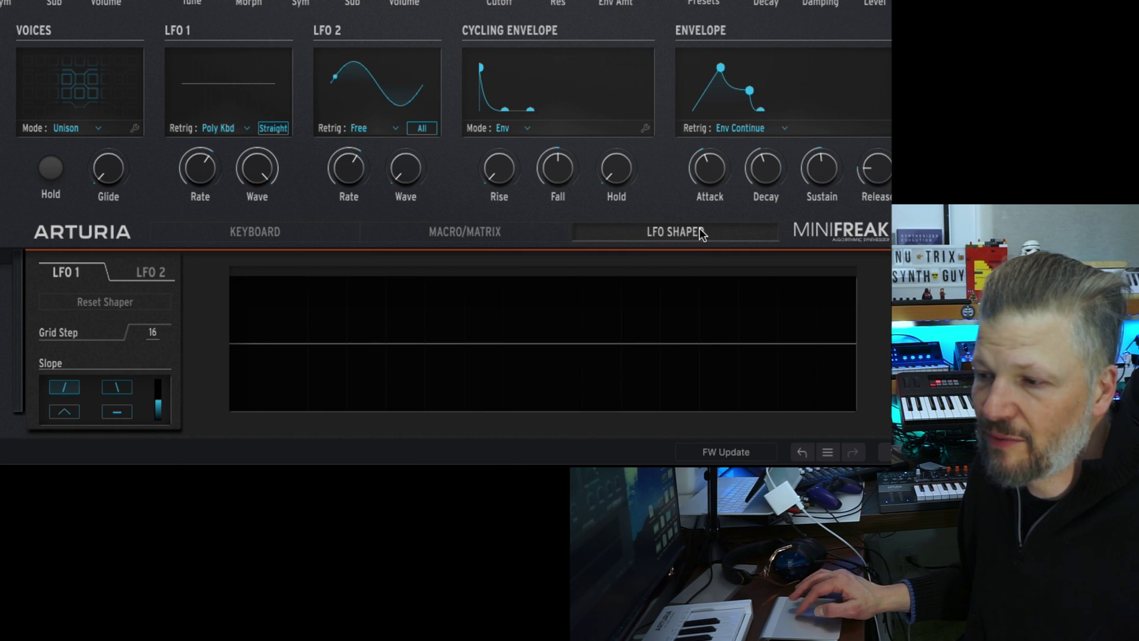
mouse_move(255, 328)
left_mouse_down()
mouse_move(279, 306)
mouse_move(385, 352)
mouse_move(546, 293)
mouse_move(798, 385)
mouse_move(860, 309)
left_mouse_up()
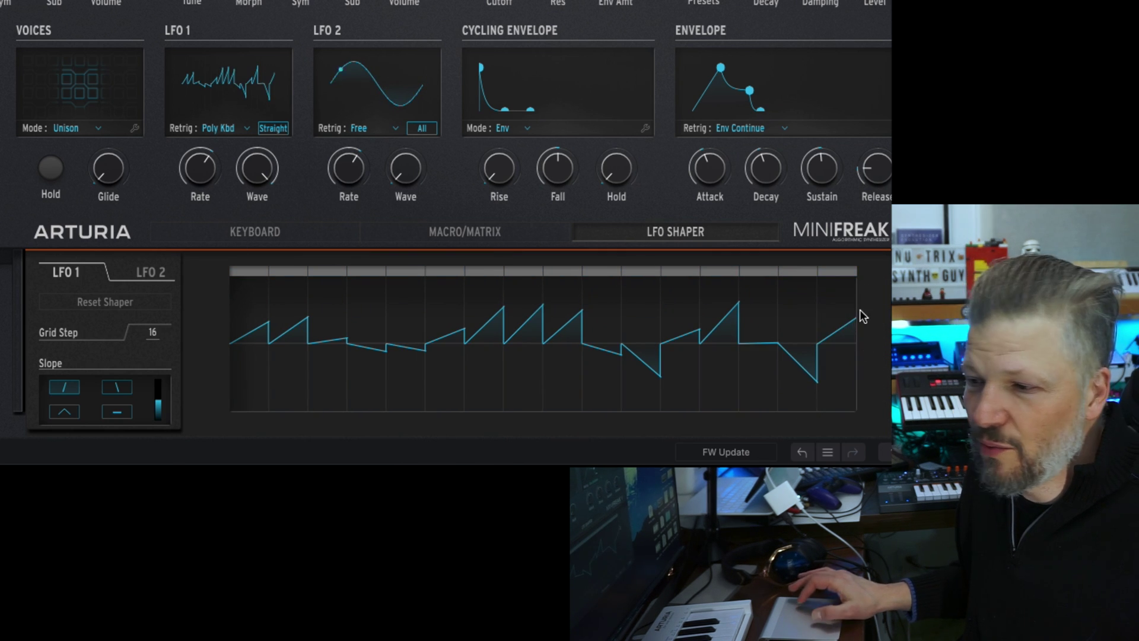
left_click(119, 387)
left_click(365, 299)
left_click(364, 270)
left_click(365, 288)
left_click(446, 280)
- Using a flat slope, ramp step 7 down and flatten step 8's top and step 10's dip
left_click(115, 411)
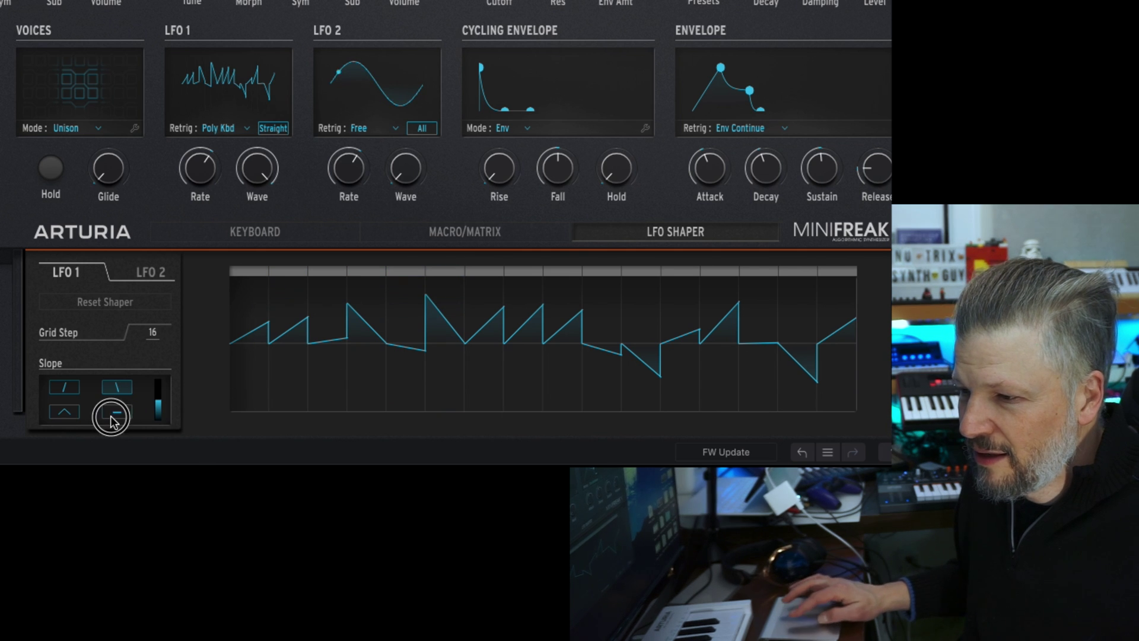
left_click(528, 283)
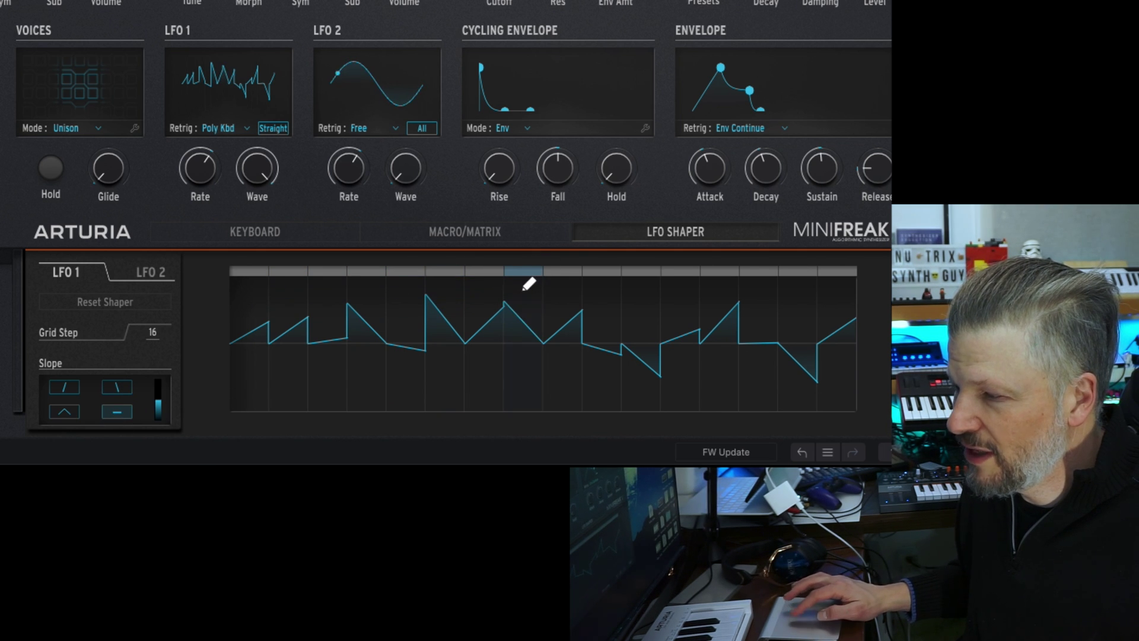
left_click(573, 276)
left_click(573, 270)
left_click(575, 297)
left_click(605, 270)
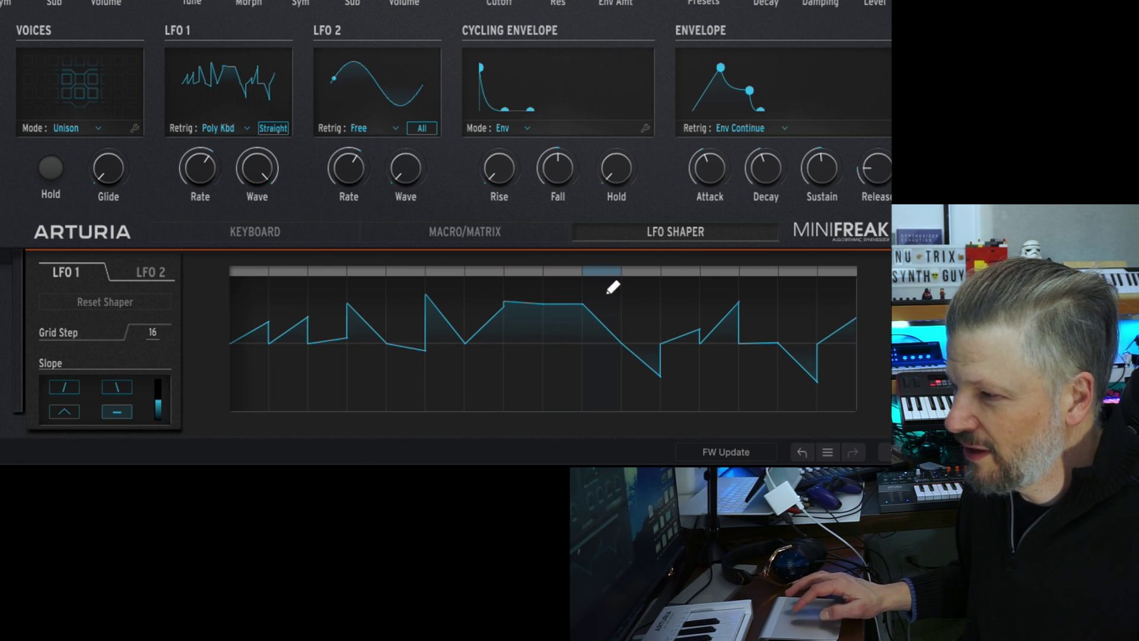
- Reshape step 11 and the middle steps, dropping the point after the plateau near the bottom
left_click(646, 269)
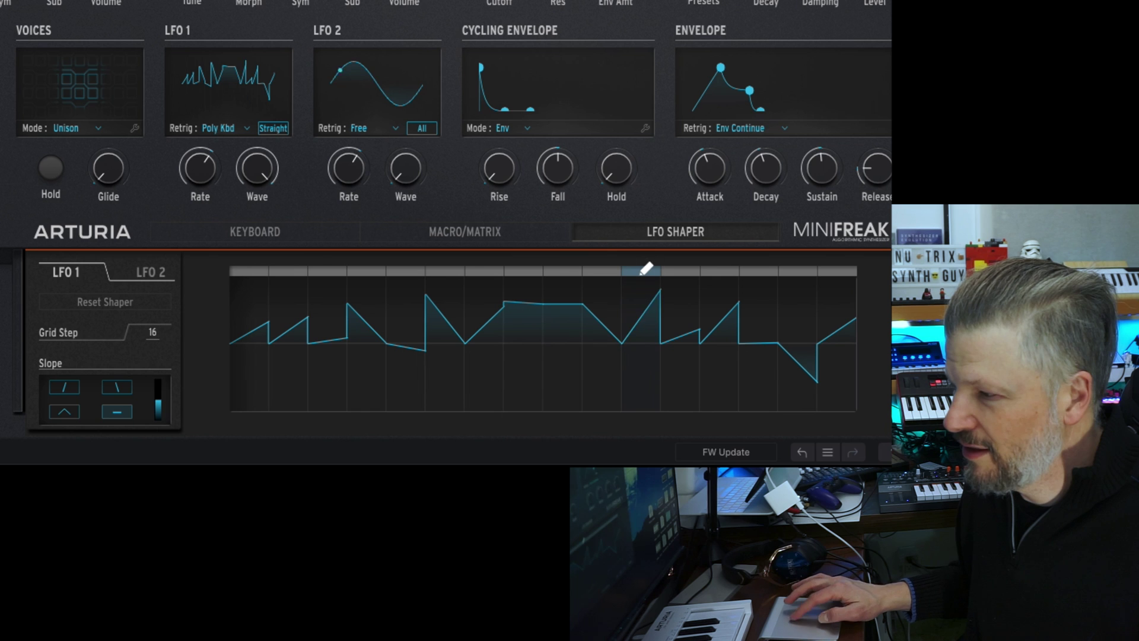
left_click(643, 364)
left_click(644, 273)
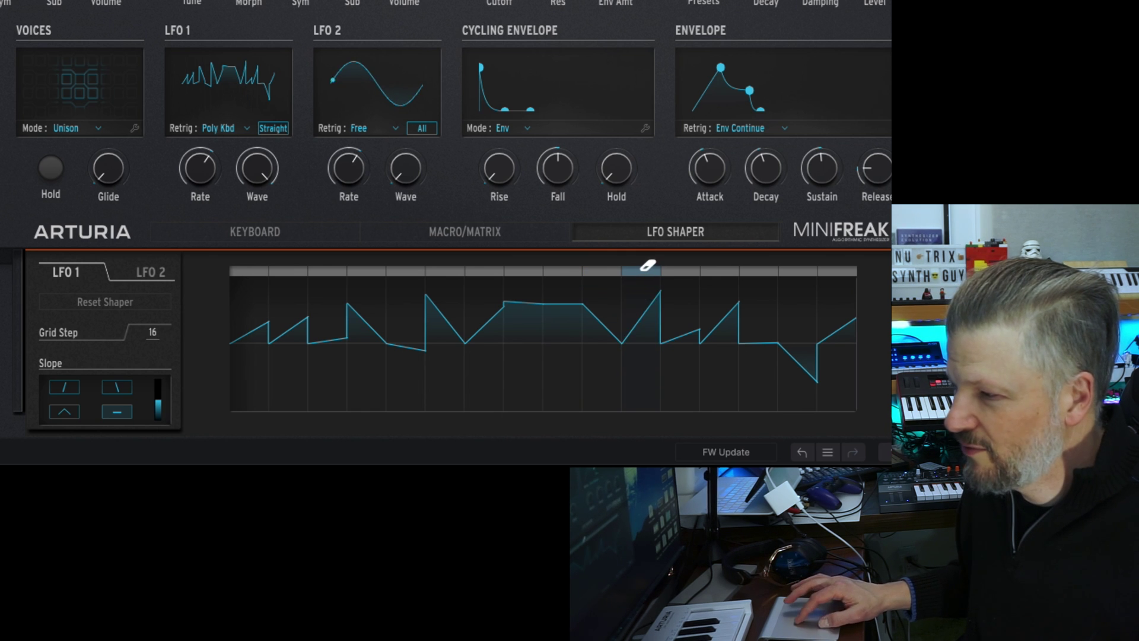
left_click(649, 266)
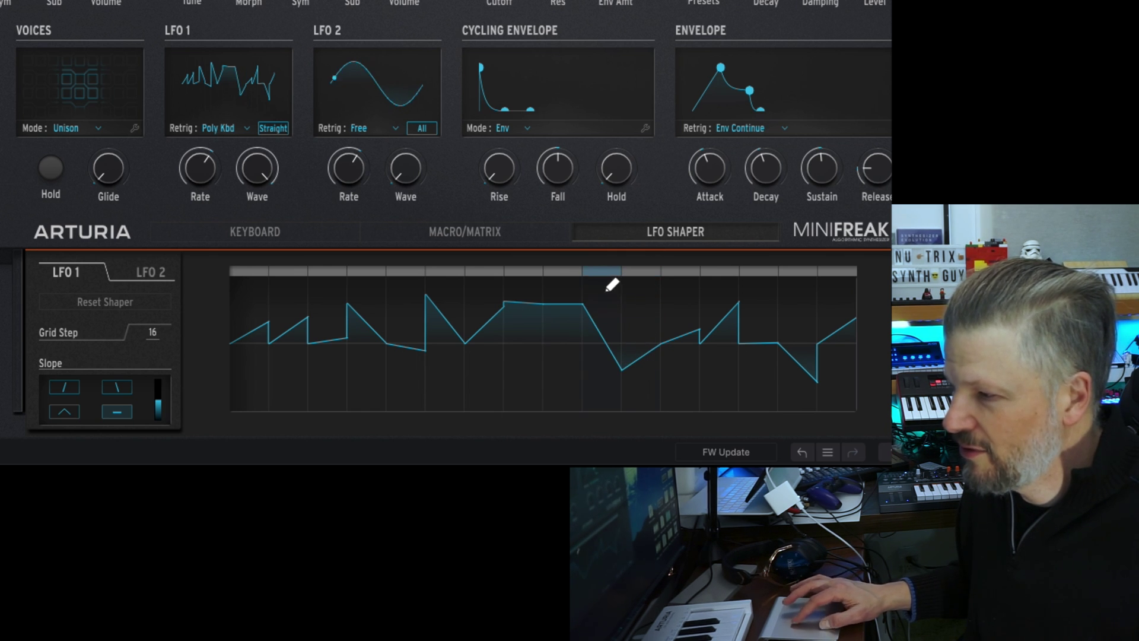
left_click(611, 267)
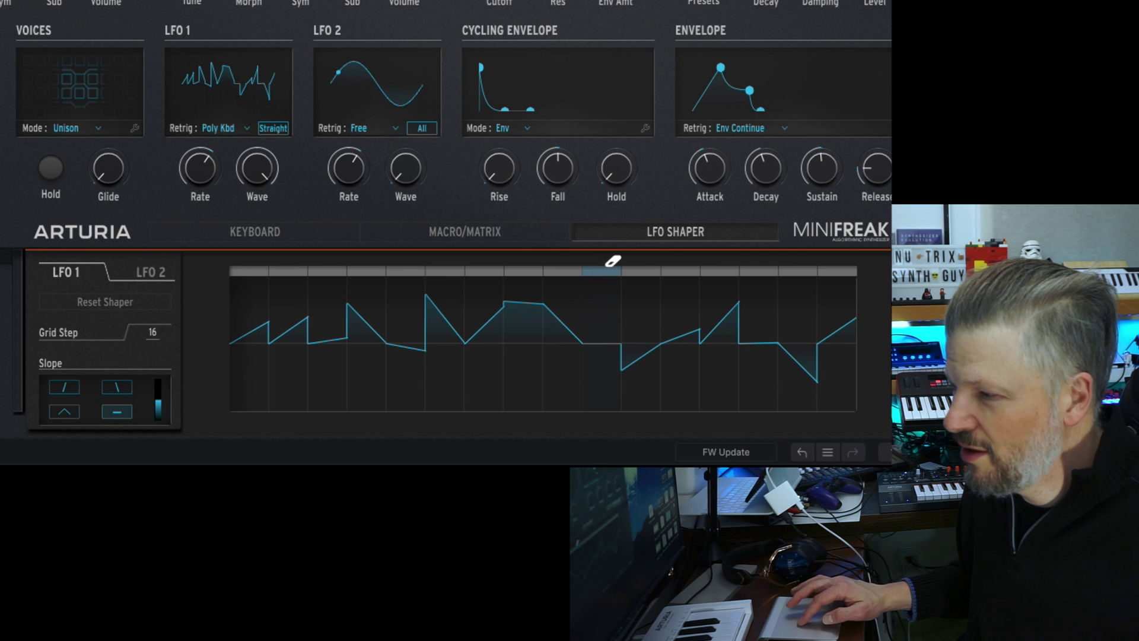
left_click(595, 403)
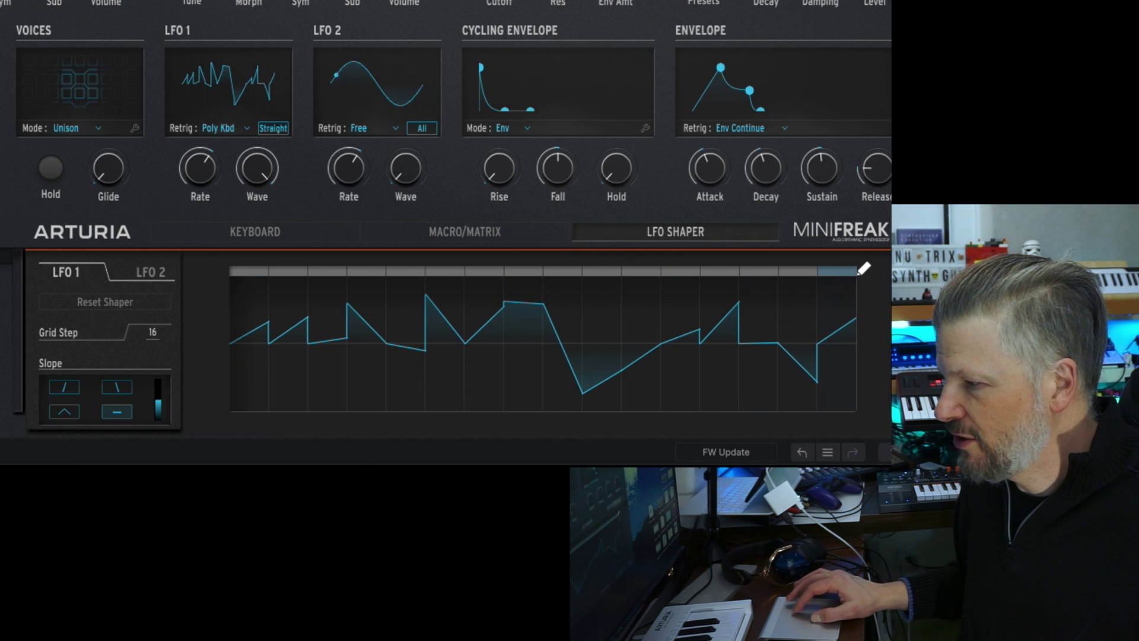
- Redraw LFO 1's shaper as eight near-full-amplitude ramps on an 8-step grid, briefly checking LFO 2
mouse_move(864, 268)
left_mouse_down()
mouse_move(666, 272)
mouse_move(799, 262)
left_mouse_up()
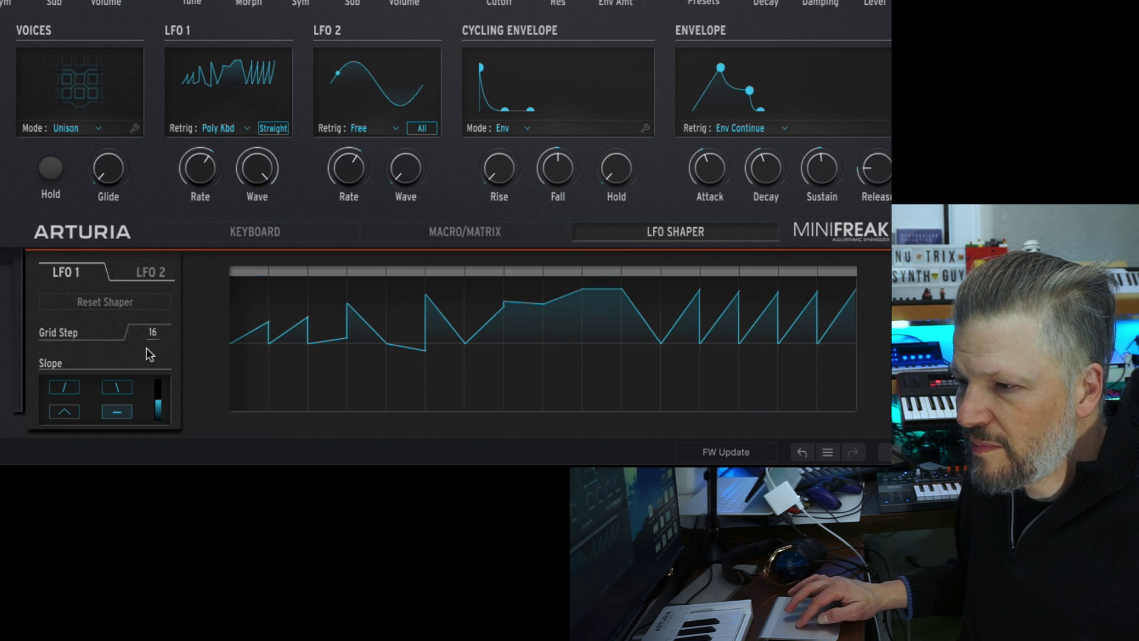
left_click_drag(151, 337, 162, 445)
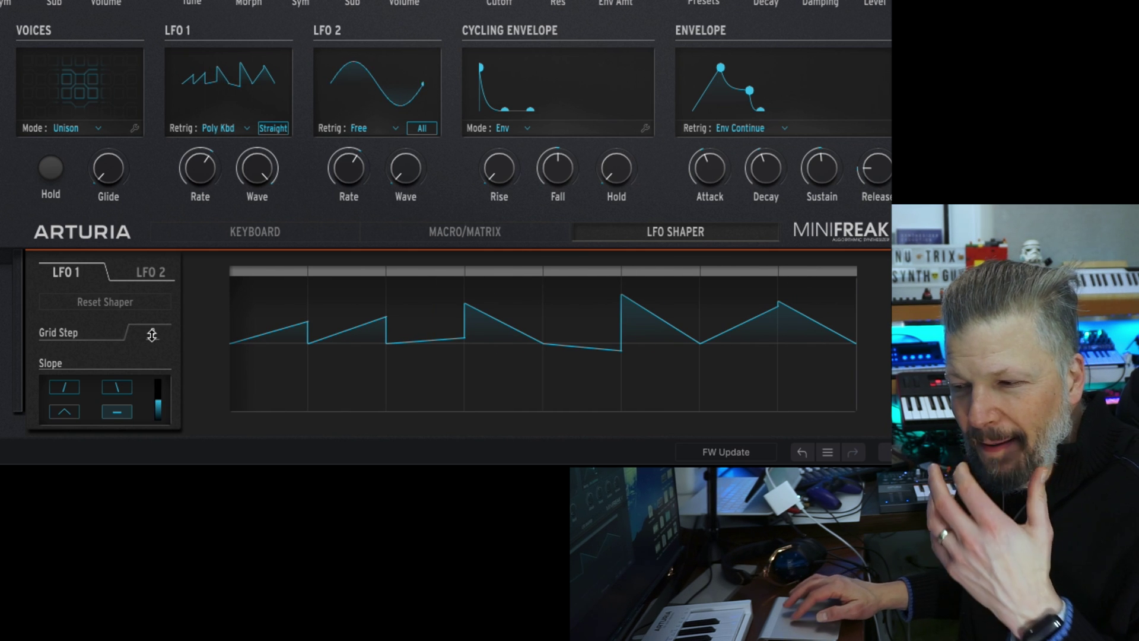
left_click_drag(158, 407, 157, 270)
left_click(153, 274)
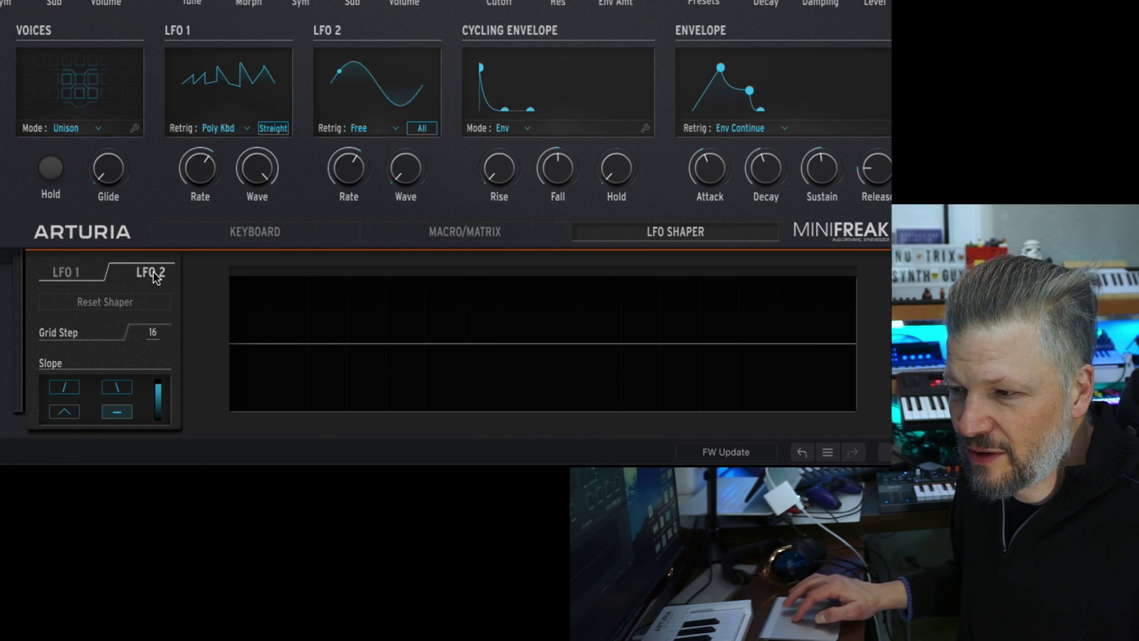
left_click(74, 272)
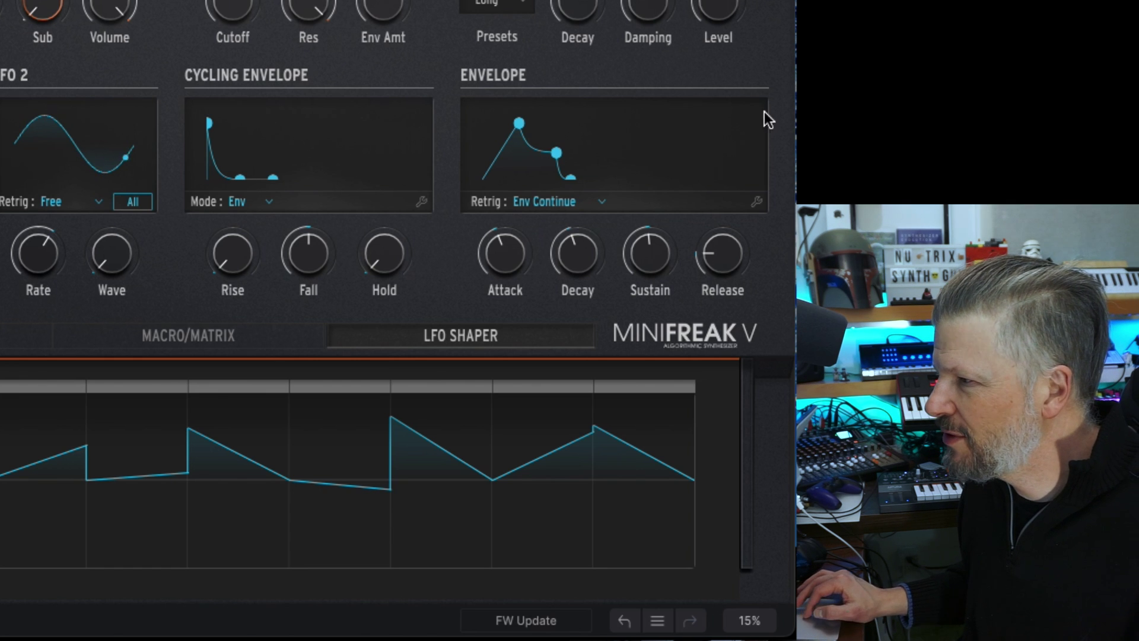
- Open the Envelope and Cycling Envelope advanced settings and inspect the Retrig source options unchanged
left_click(760, 201)
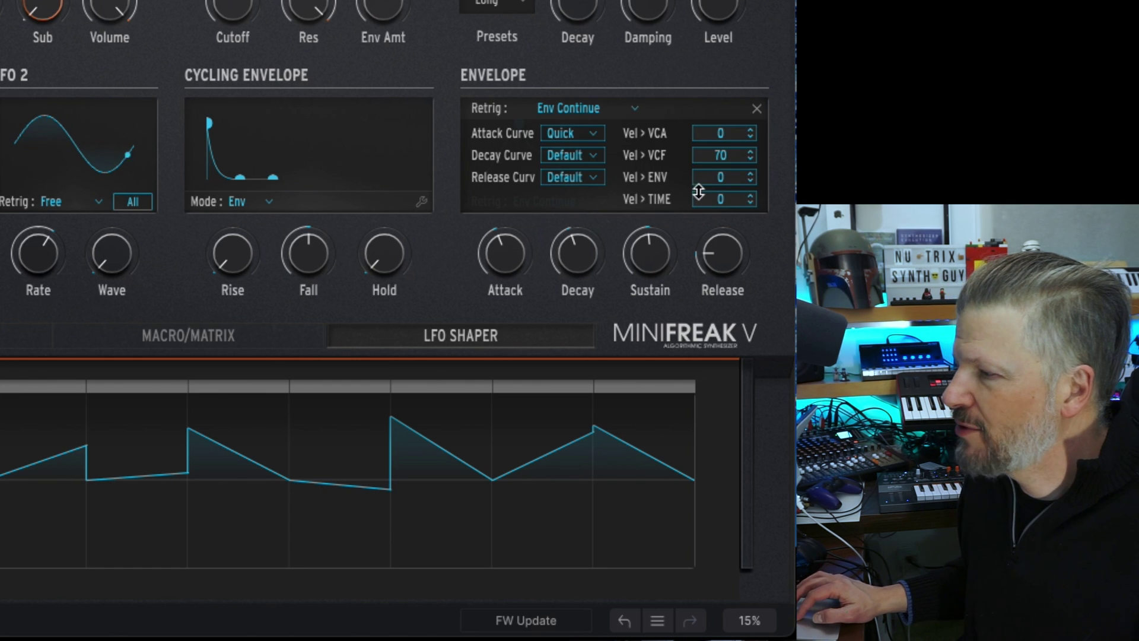
left_click(422, 203)
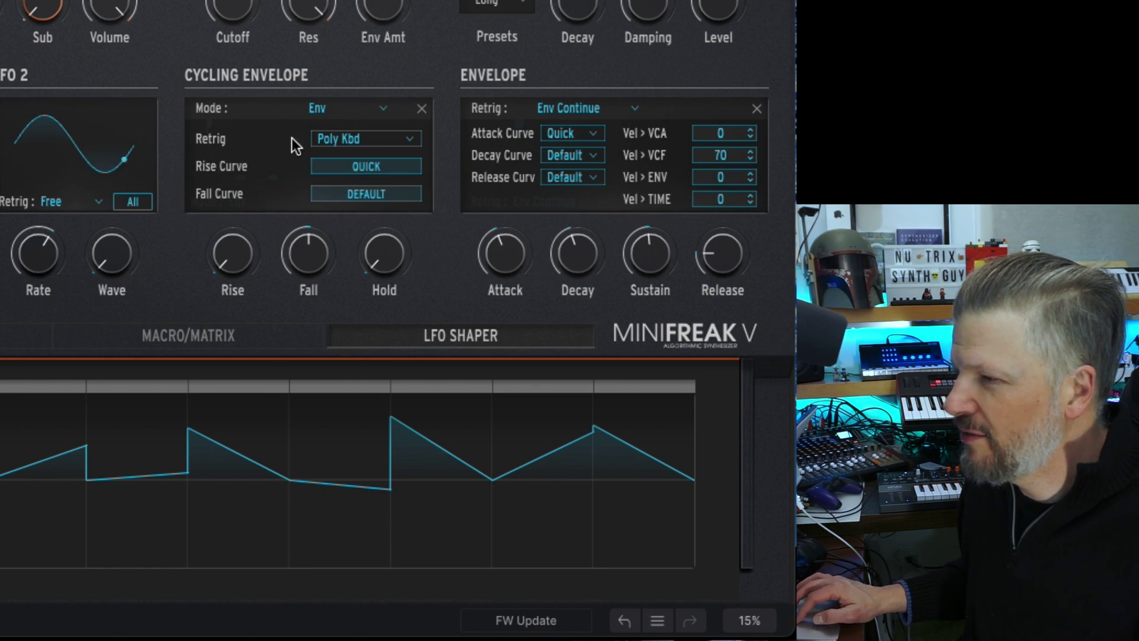
left_click(344, 139)
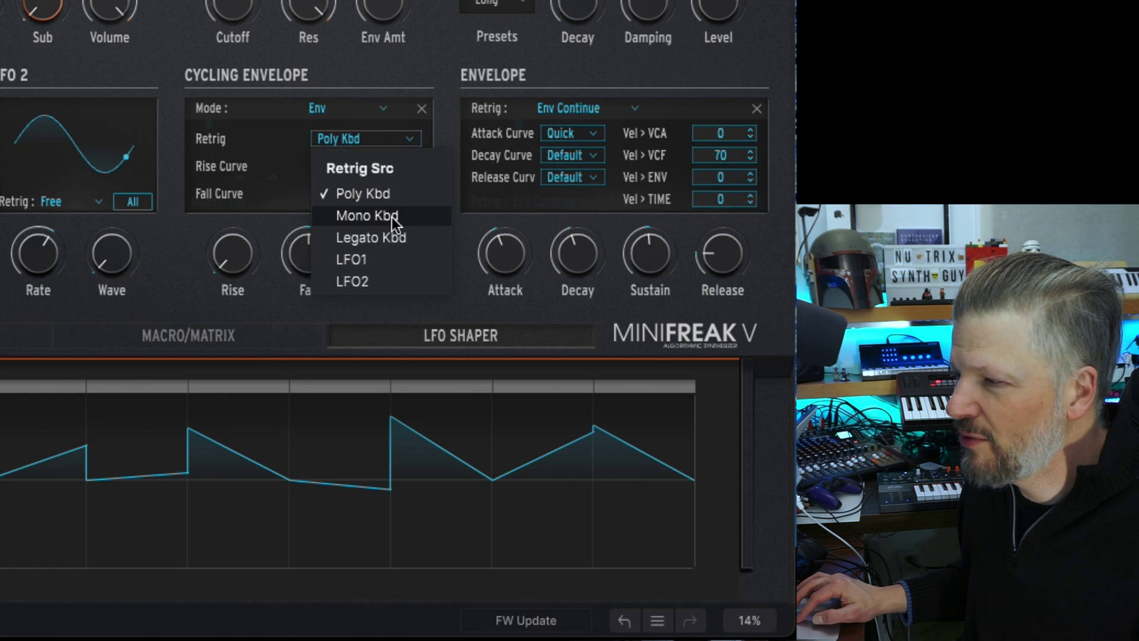
left_click(269, 142)
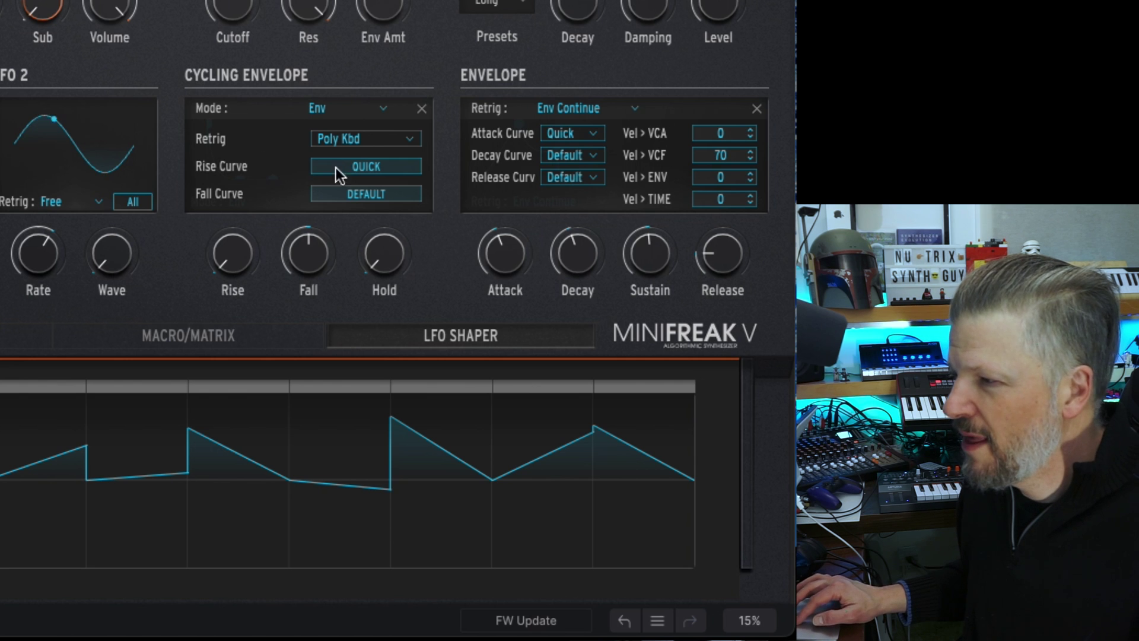
- Try the Envelope retrigger mode Env Reset, then set it back to Env Continue
left_click(631, 108)
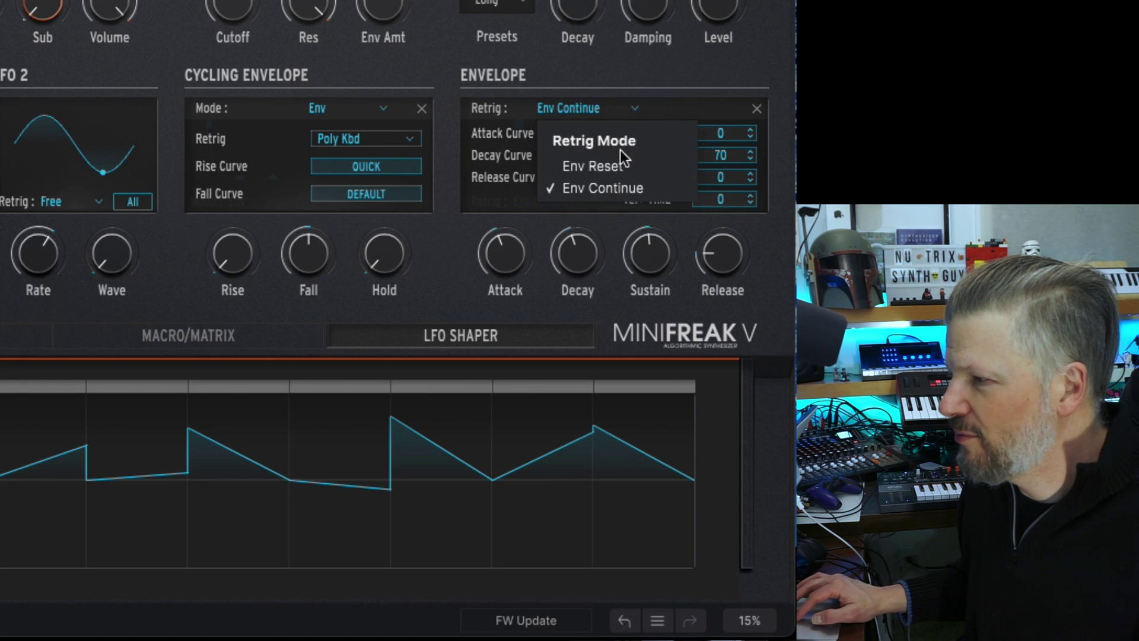
left_click(619, 163)
left_click(621, 108)
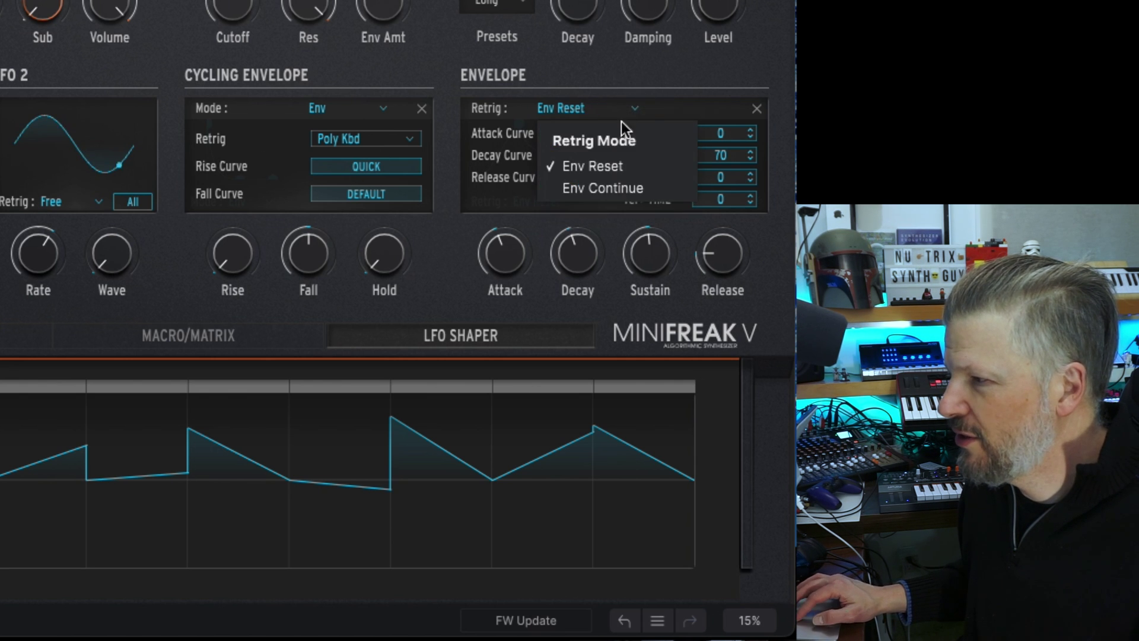
left_click(618, 188)
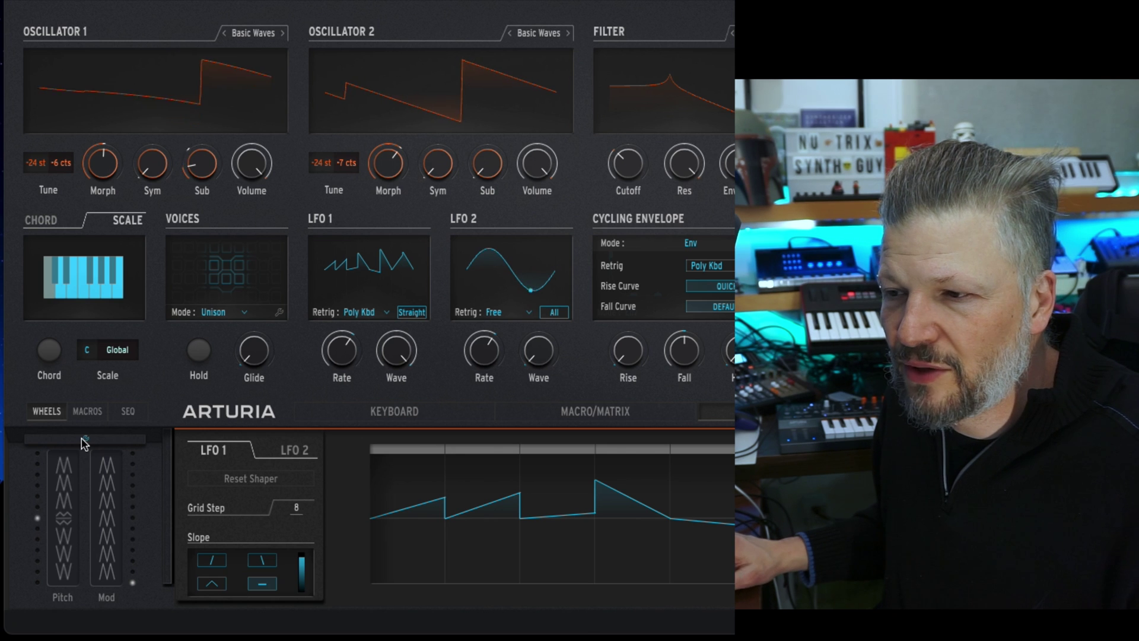
- Check the wheel's vibrato and bend range settings, then show the Macro sliders and modulation matrix
left_click(85, 440)
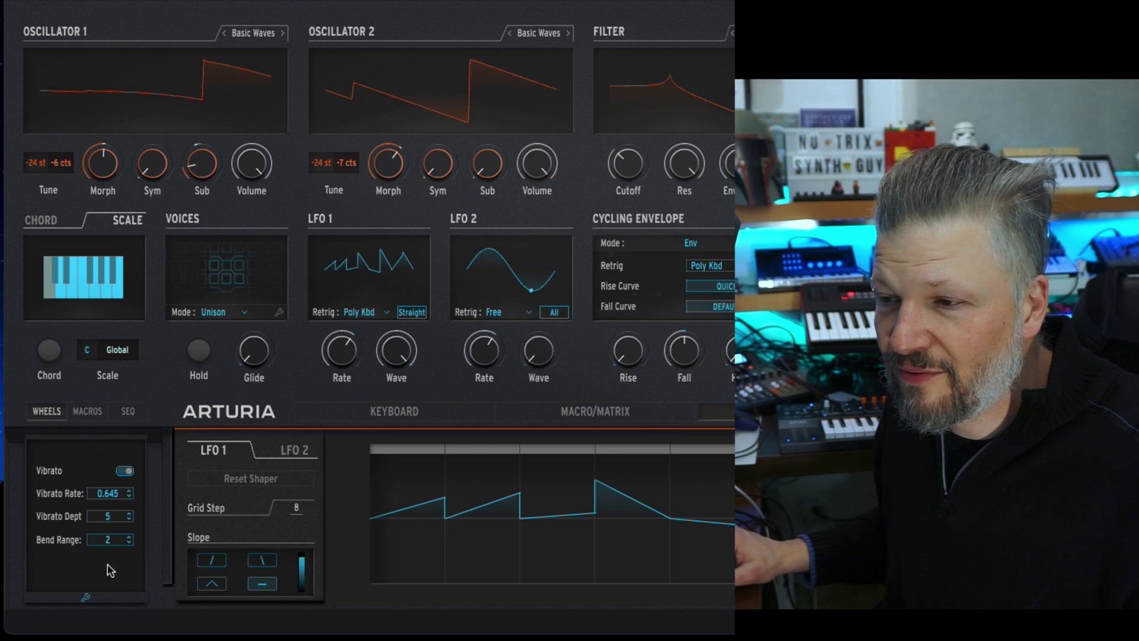
left_click(89, 411)
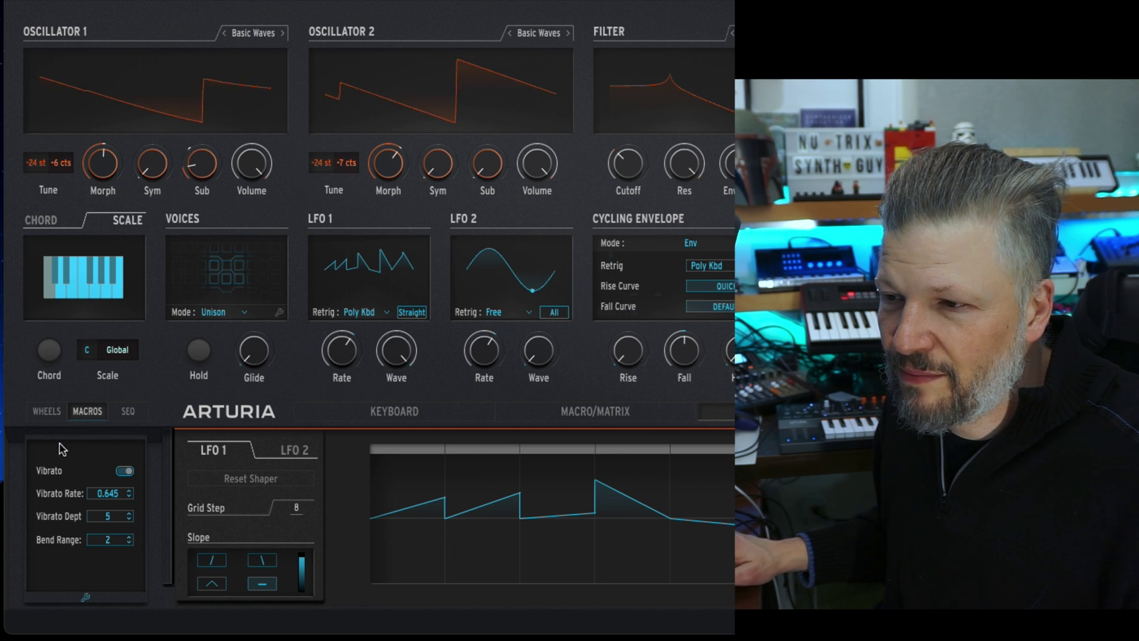
scroll(95, 597, "down", 3)
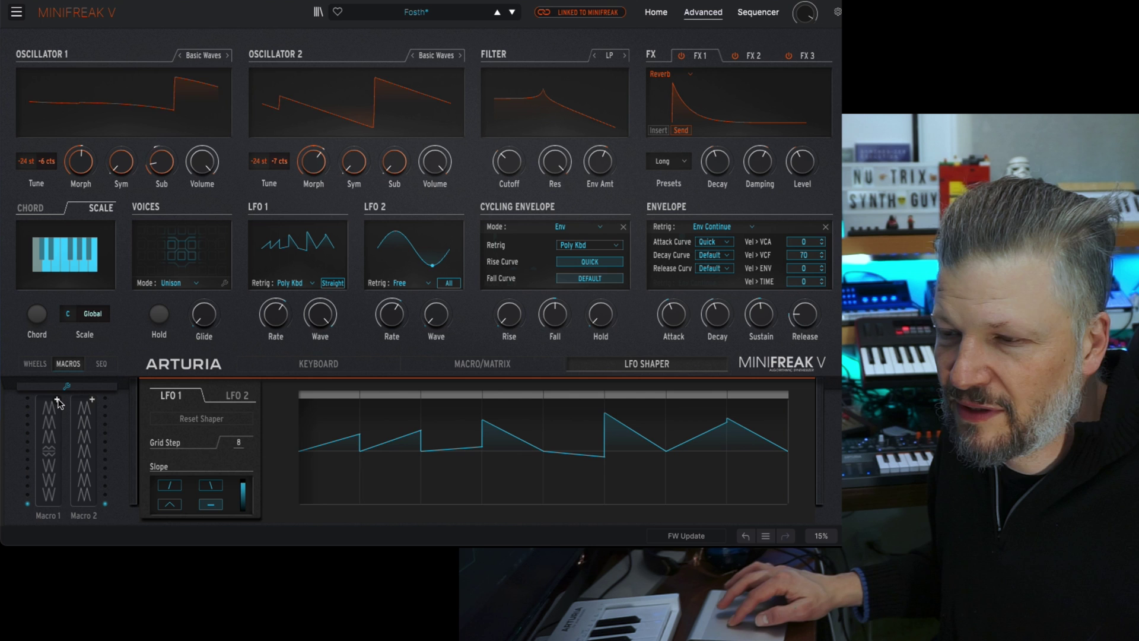
left_click(595, 411)
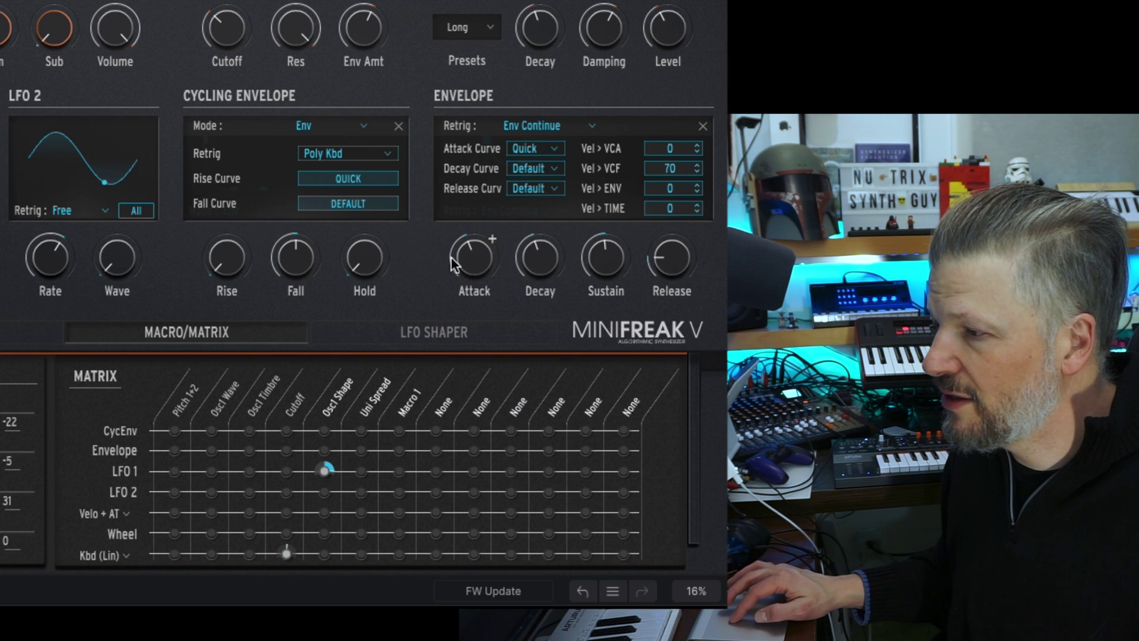
- Add Hold as a matrix destination, route the Wheel to it at 51.3, and view the Velo + AT choices
left_click_drag(384, 238, 440, 452)
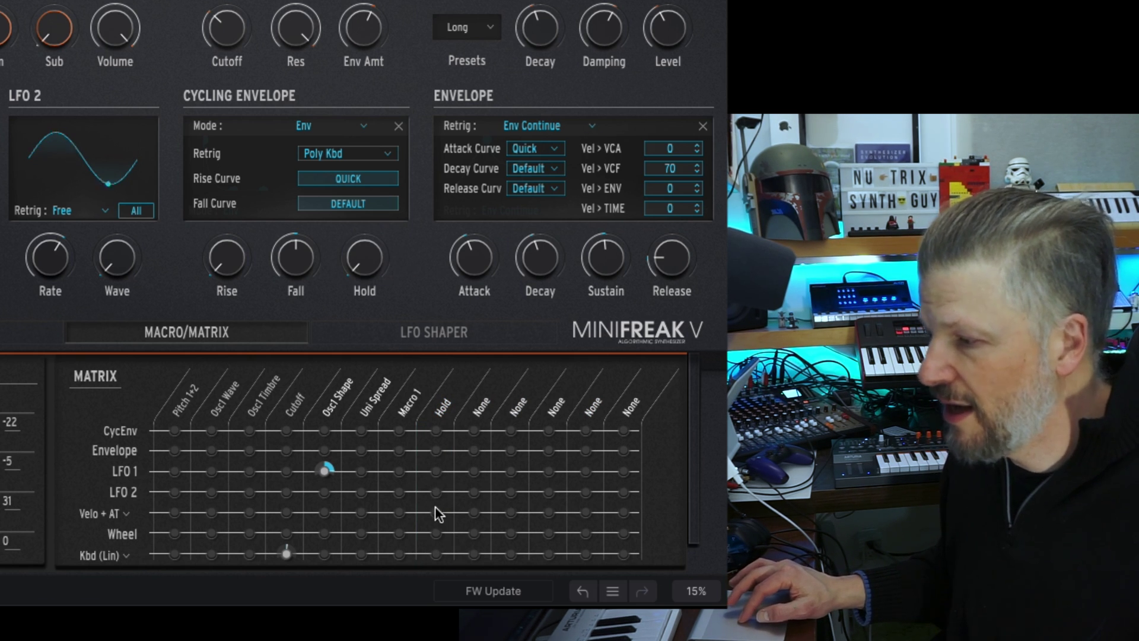
mouse_move(441, 533)
left_click_drag(440, 533, 440, 510)
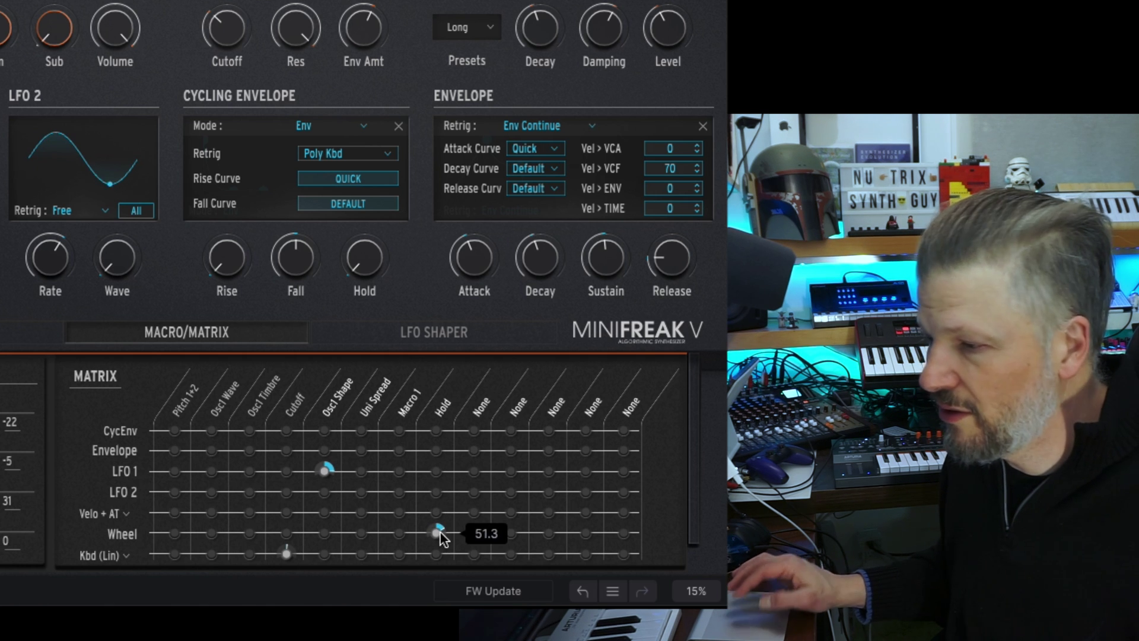
left_click(127, 514)
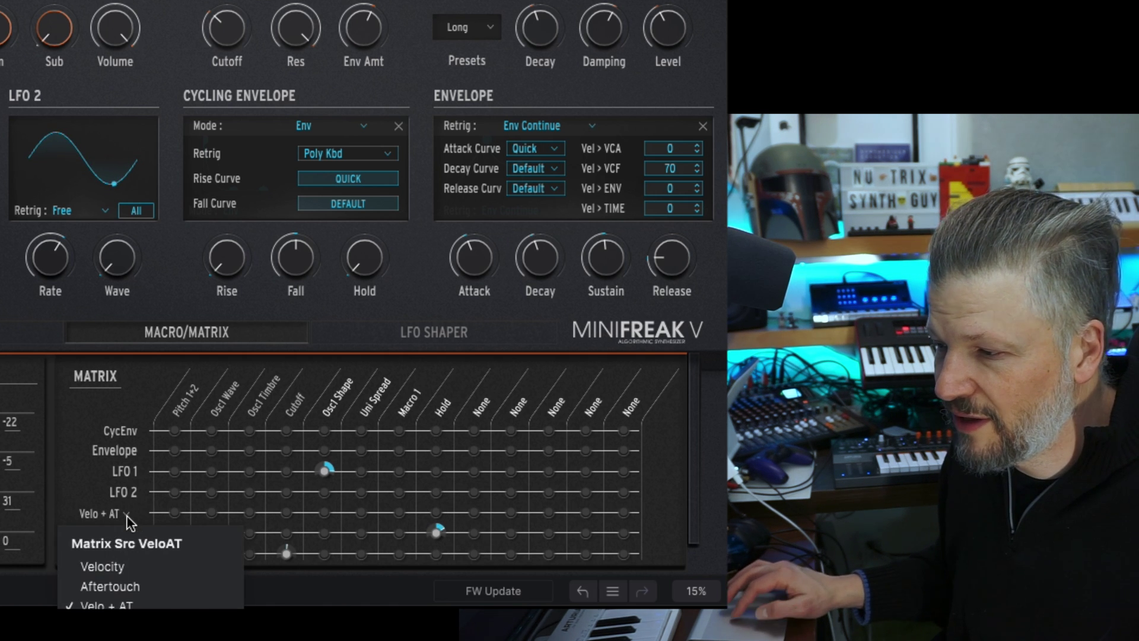
left_click(127, 605)
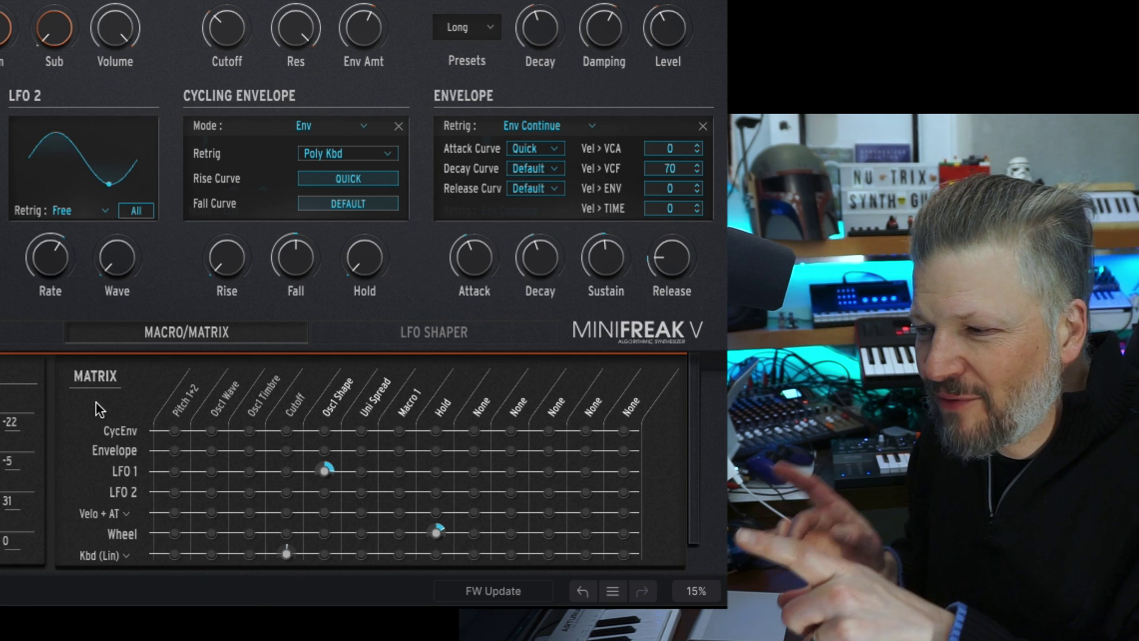